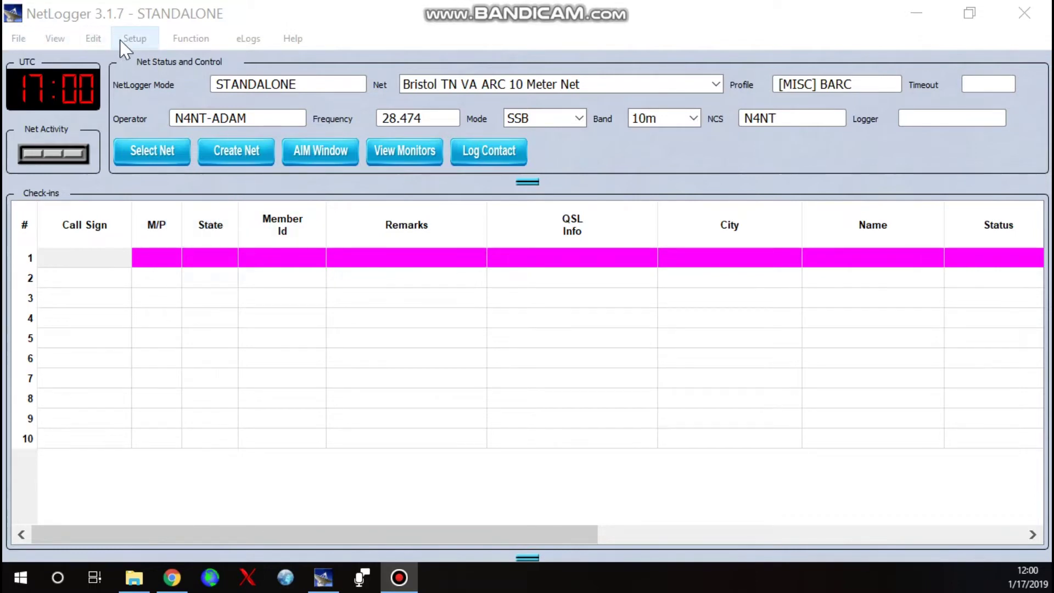
- Open the Setup menu
left_click(133, 40)
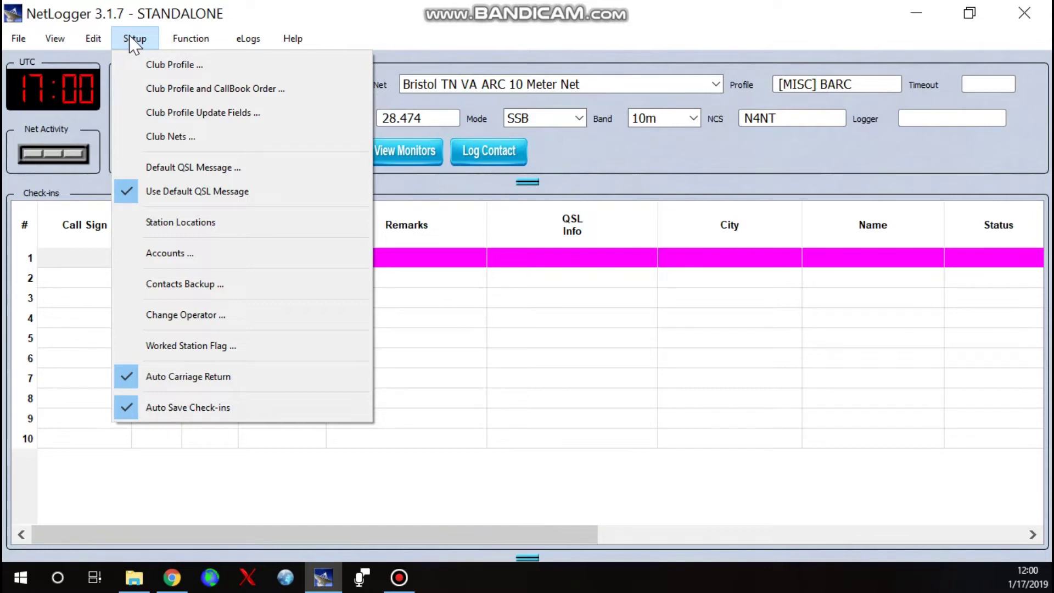
- Open the Club Profile Setup dialog
left_click(170, 66)
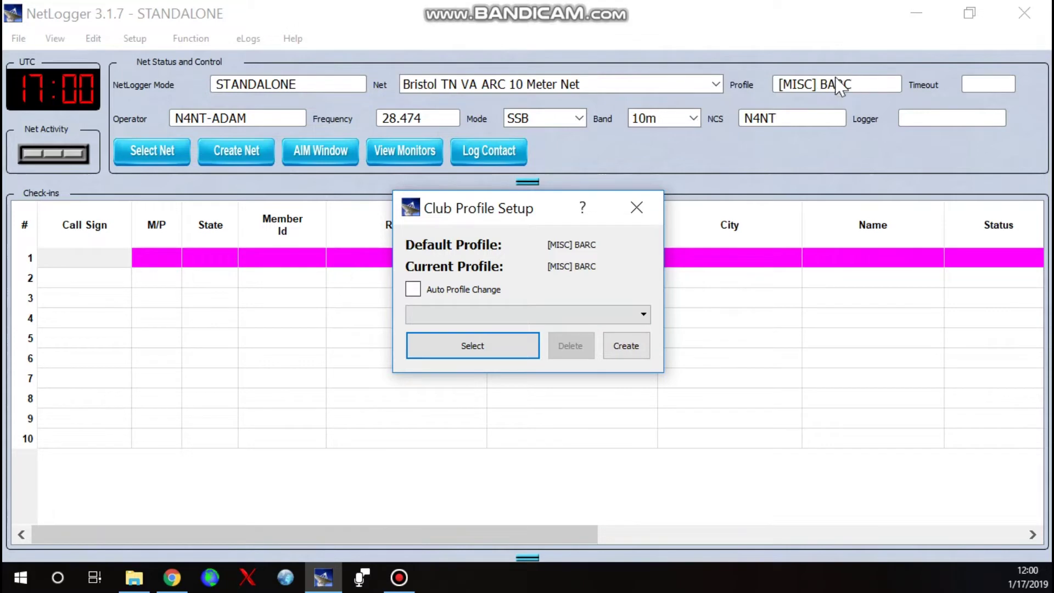
- Create a new club profile named BARC
left_click(624, 346)
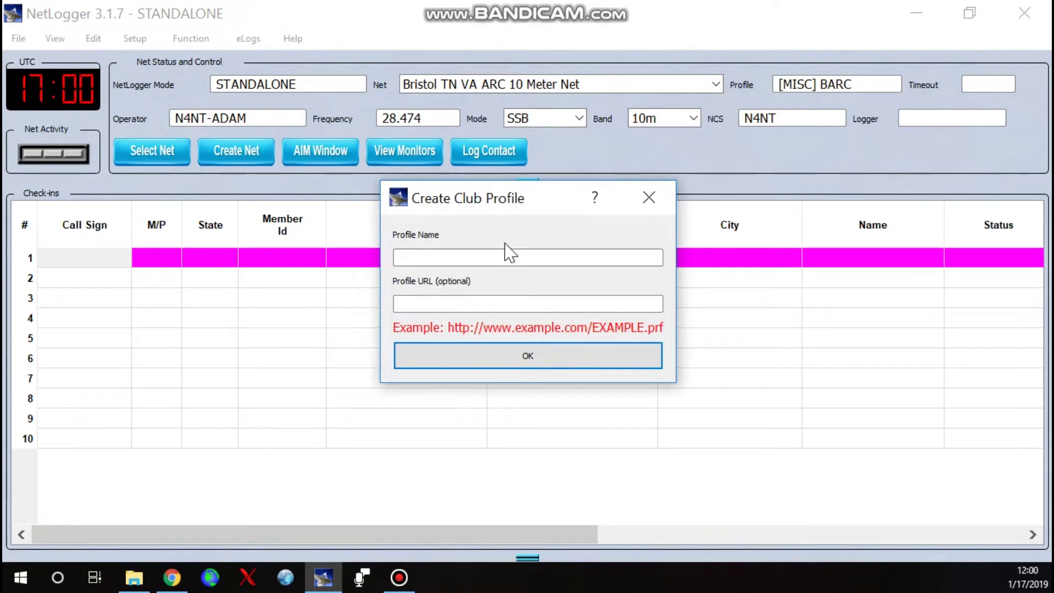
type("BARC")
- Confirm the BARC profile, choose it from the profile list and apply it
left_click(533, 368)
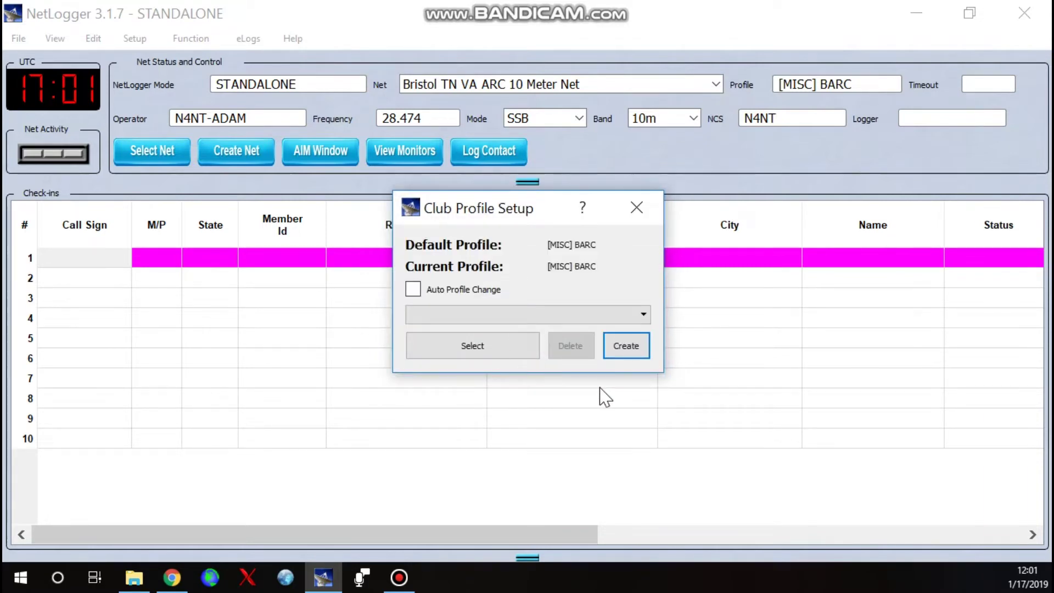
left_click(649, 317)
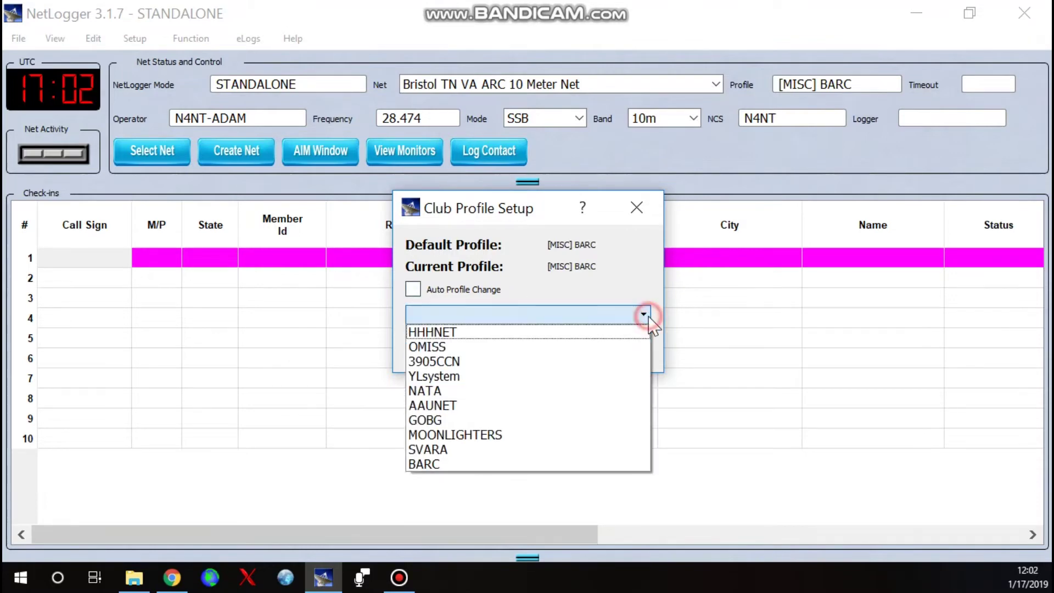
left_click(456, 465)
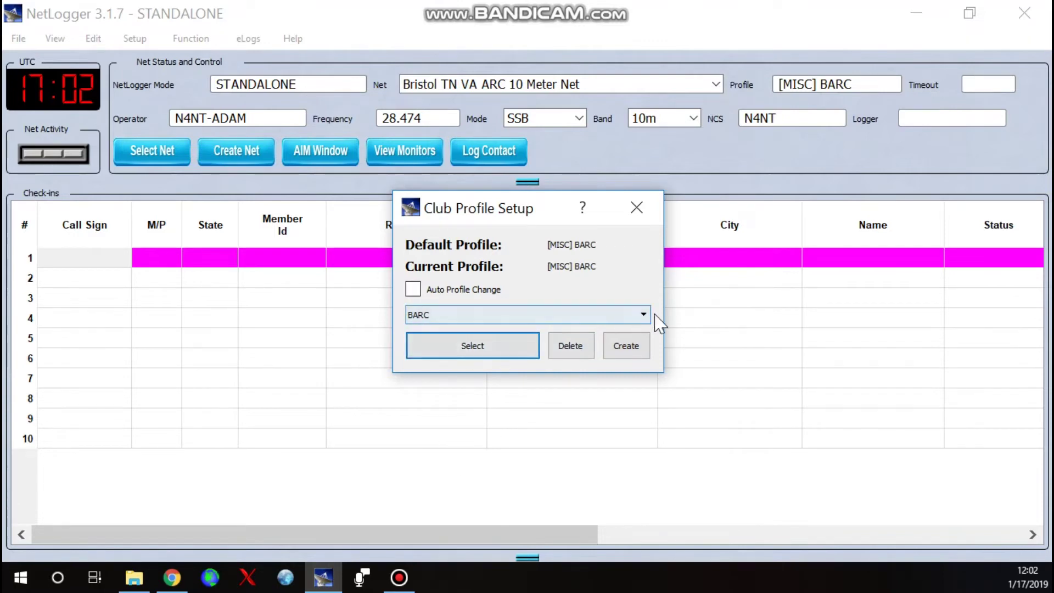
left_click(467, 354)
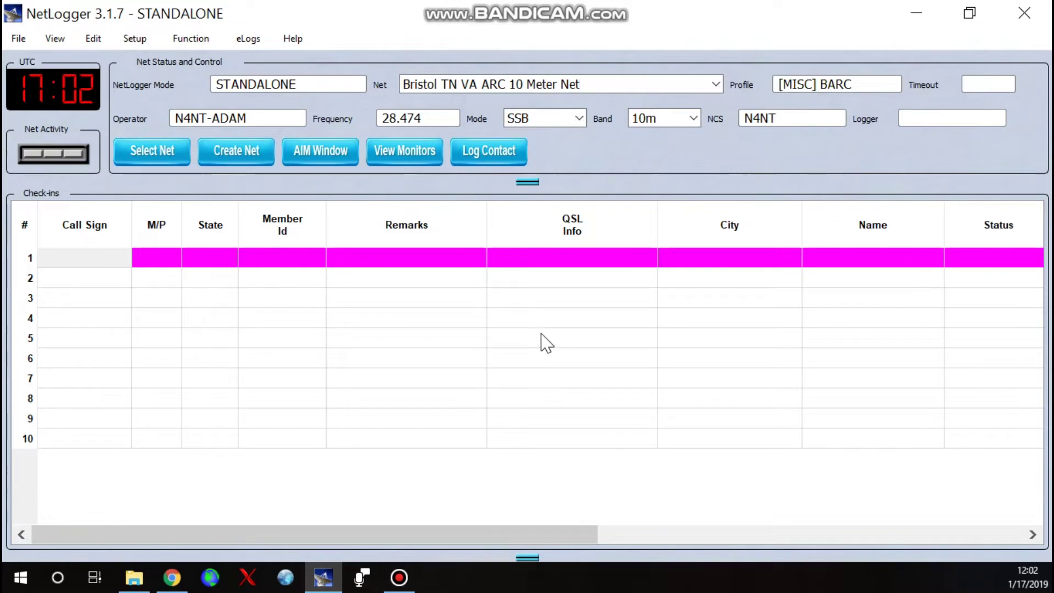
left_click(55, 42)
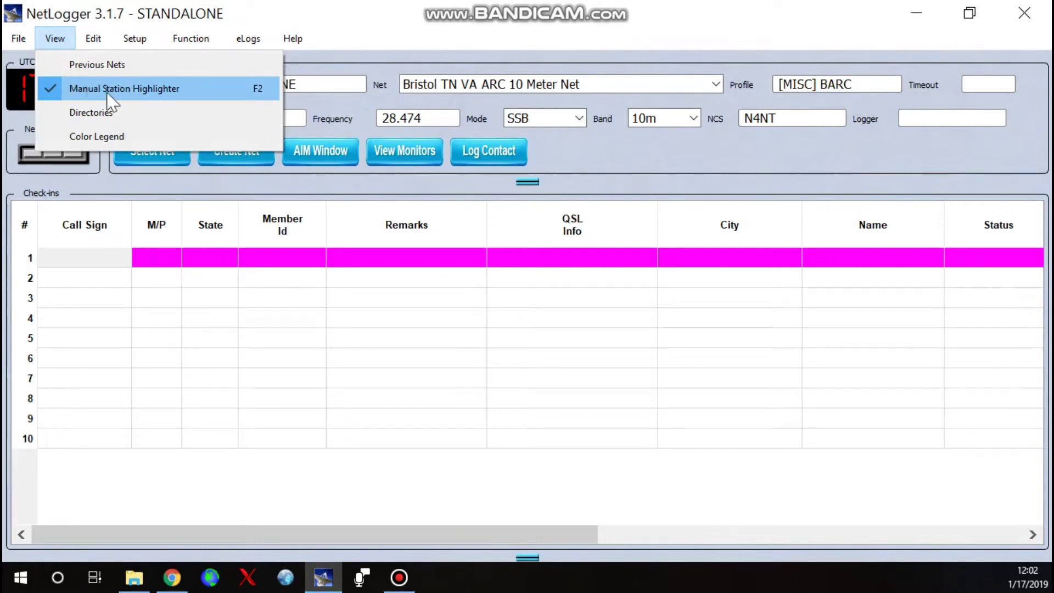
left_click(293, 39)
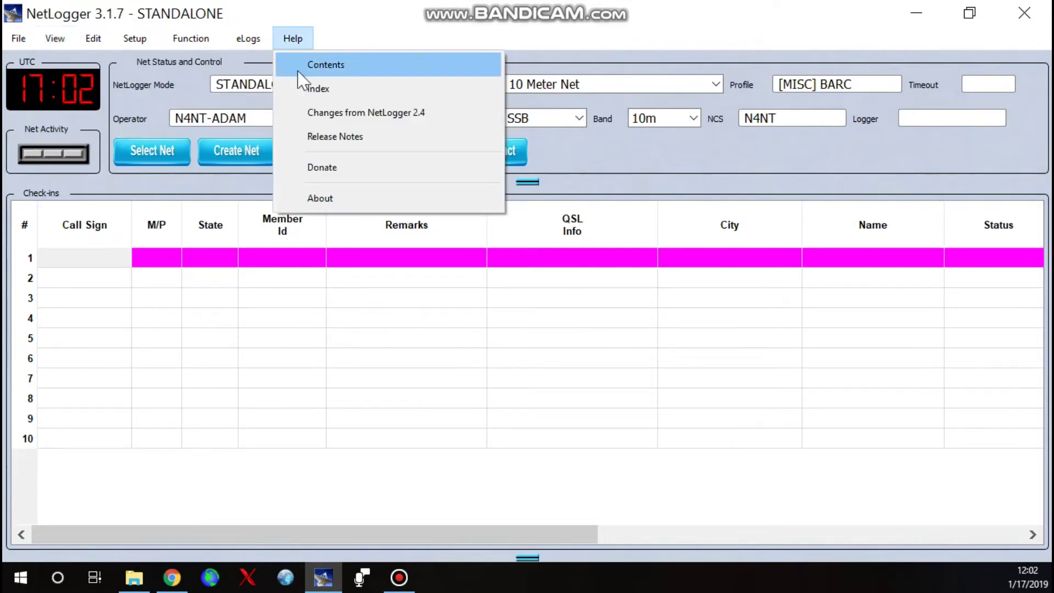
mouse_move(248, 38)
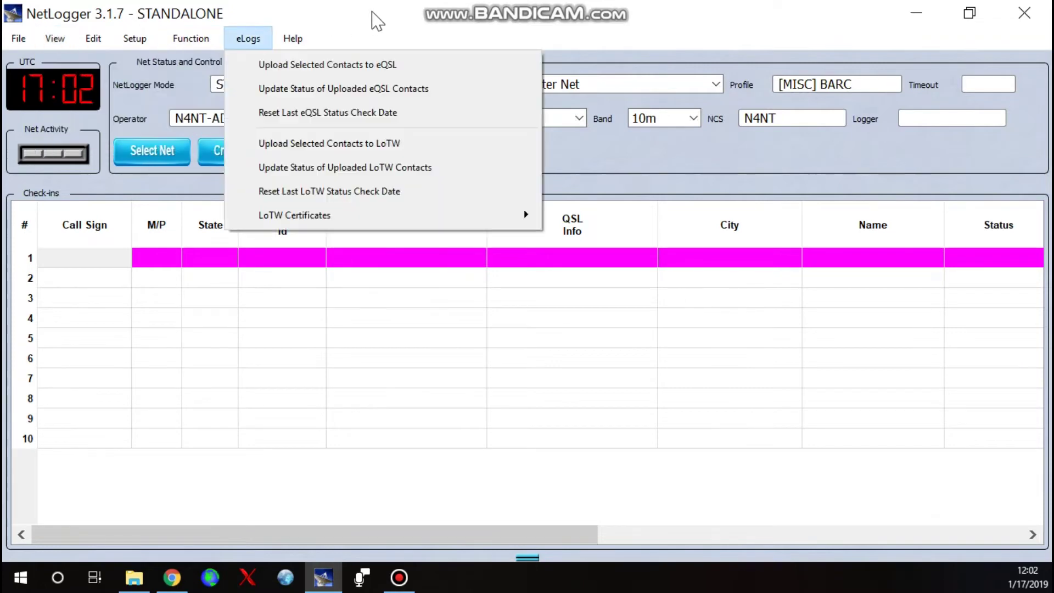
left_click(402, 32)
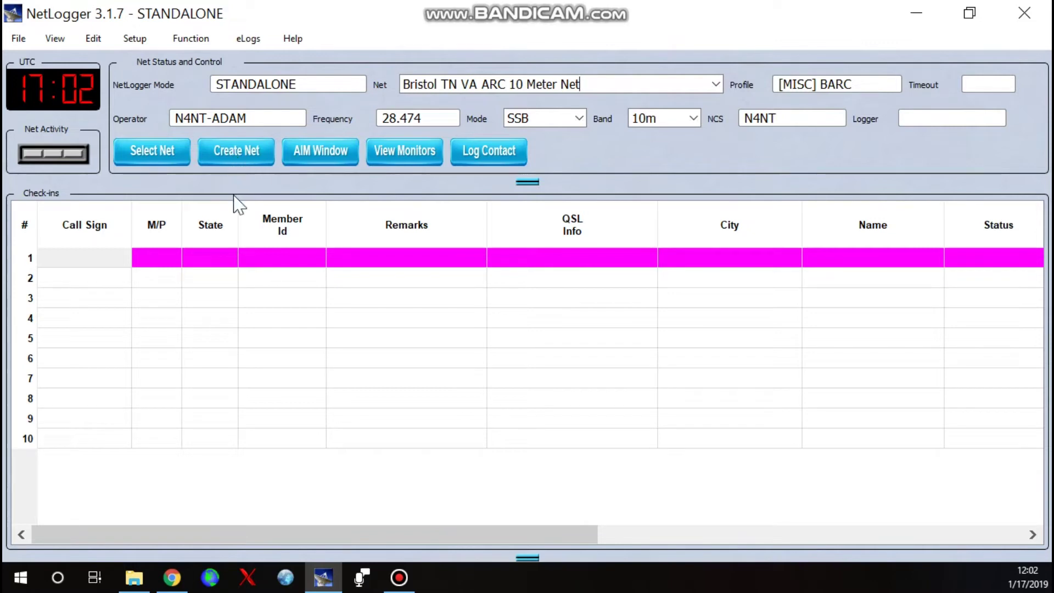
left_click(231, 158)
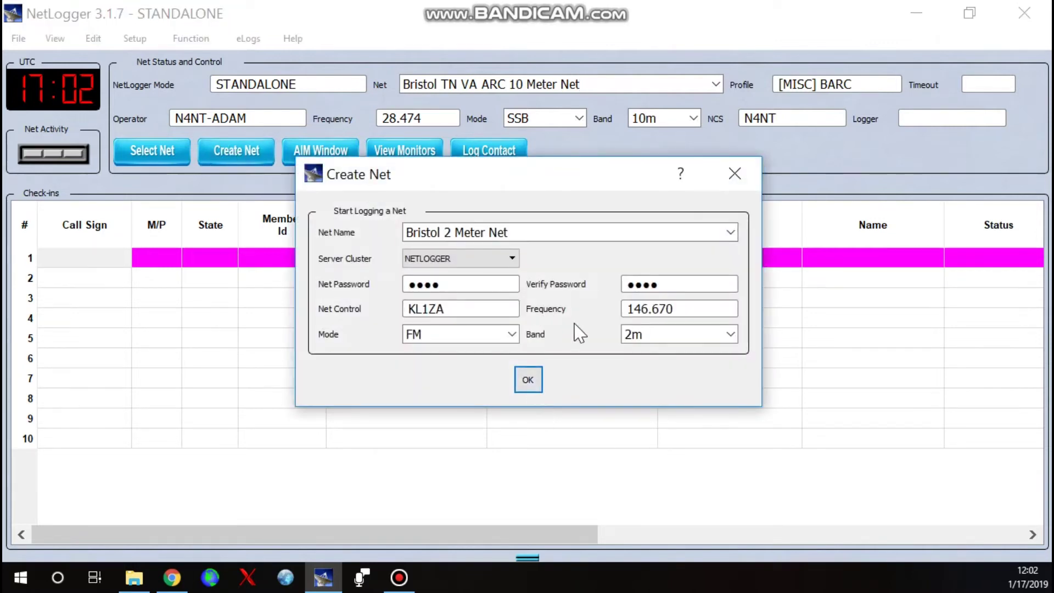
left_click(726, 183)
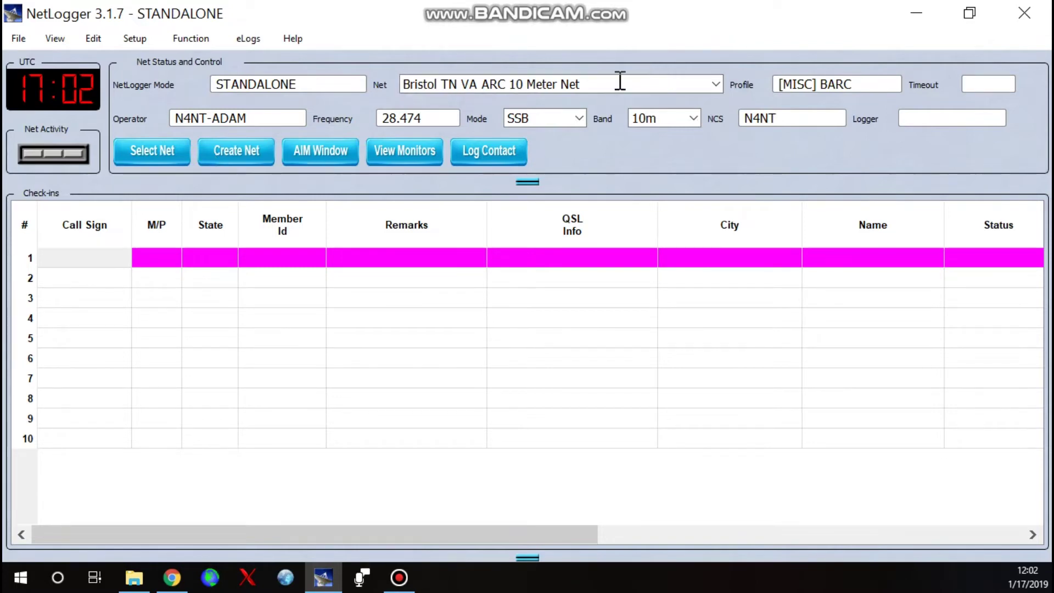
- Rename the net to 'BRISTOL 2 METER NET' and dismiss the standalone timeout warning
left_click_drag(607, 83, 337, 84)
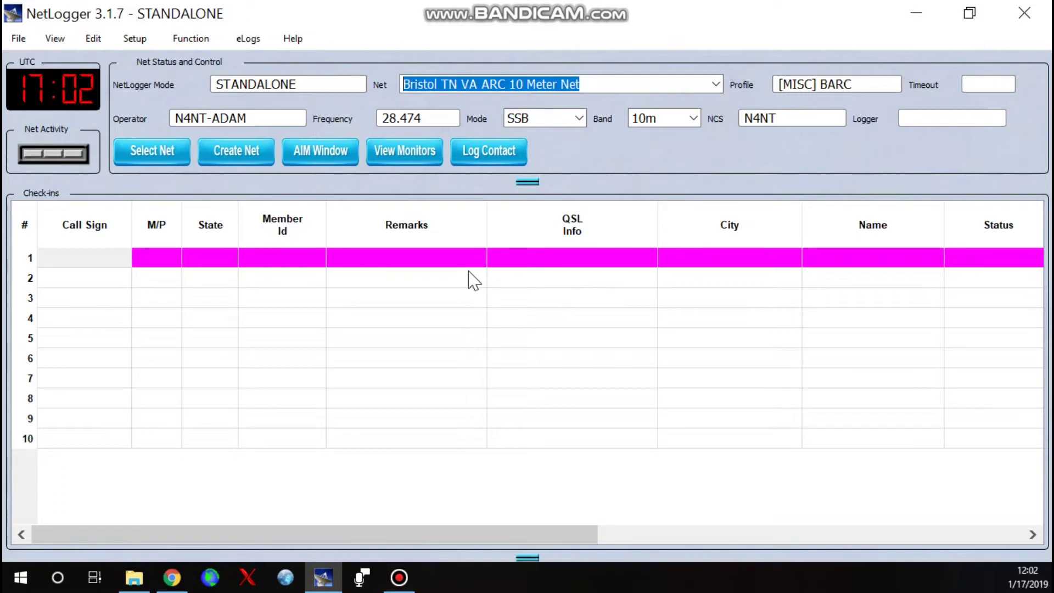
type("b")
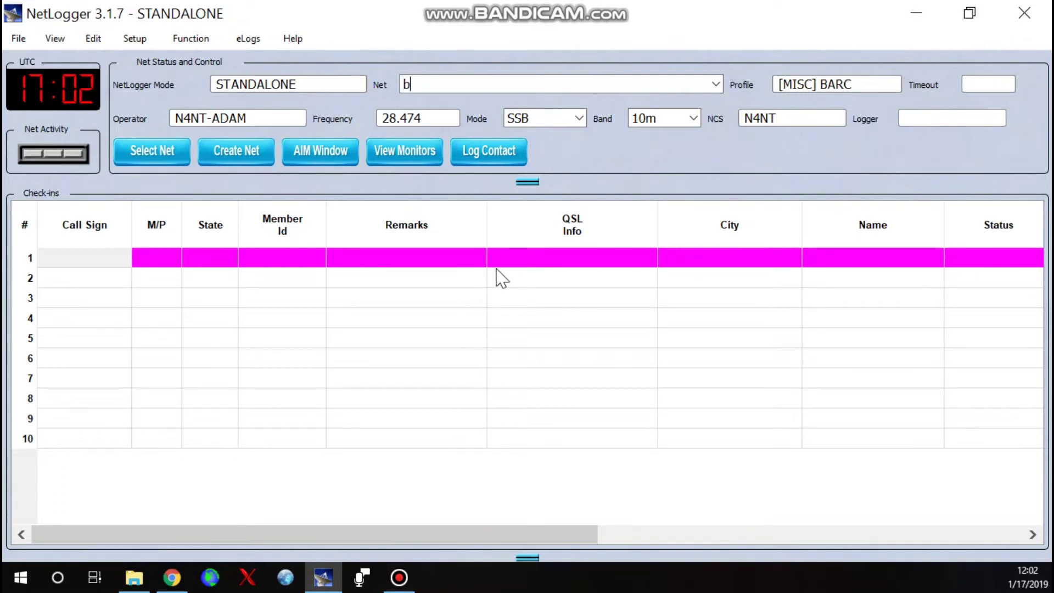
key("BackSpace")
type("BRISTOL")
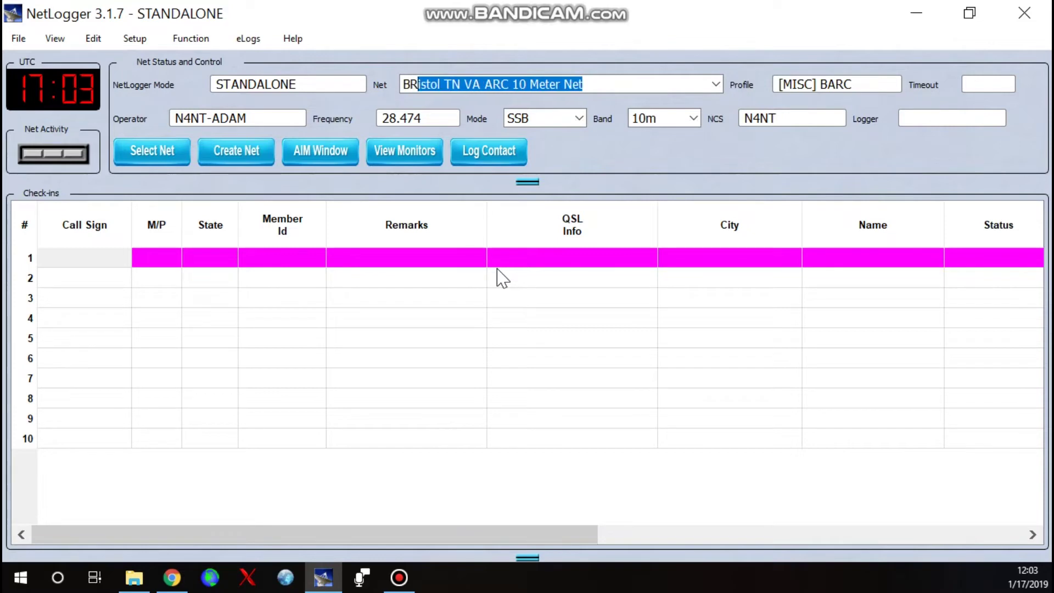
type(" 2")
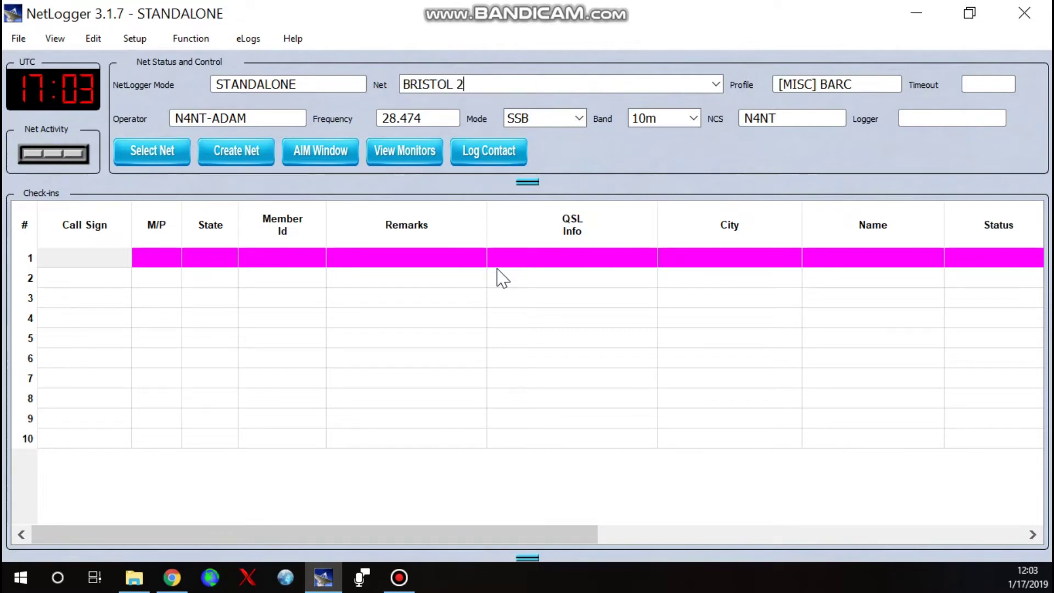
type(" METER NET")
key("Tab")
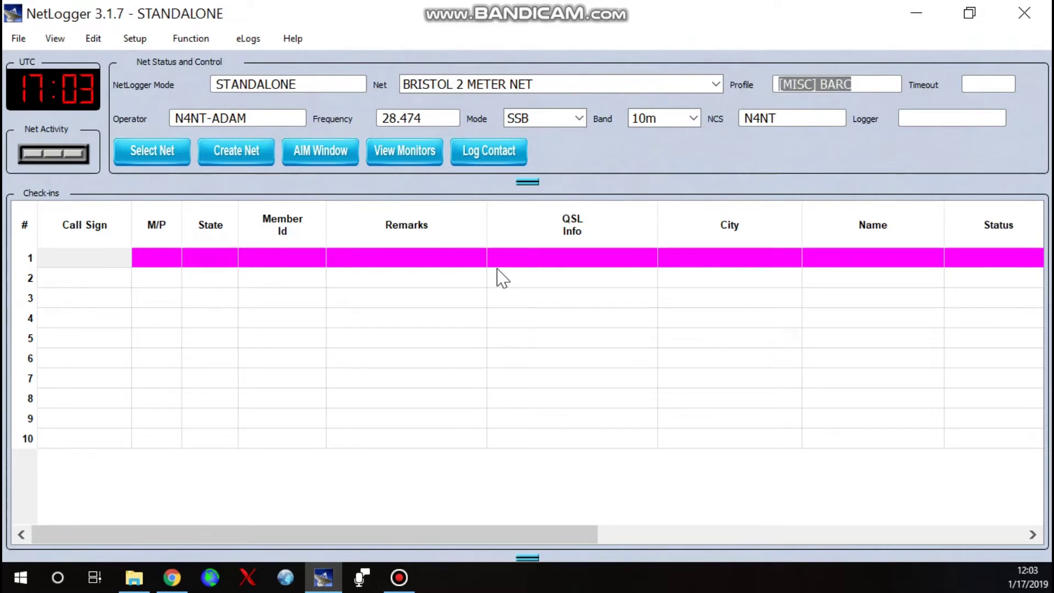
key("Tab")
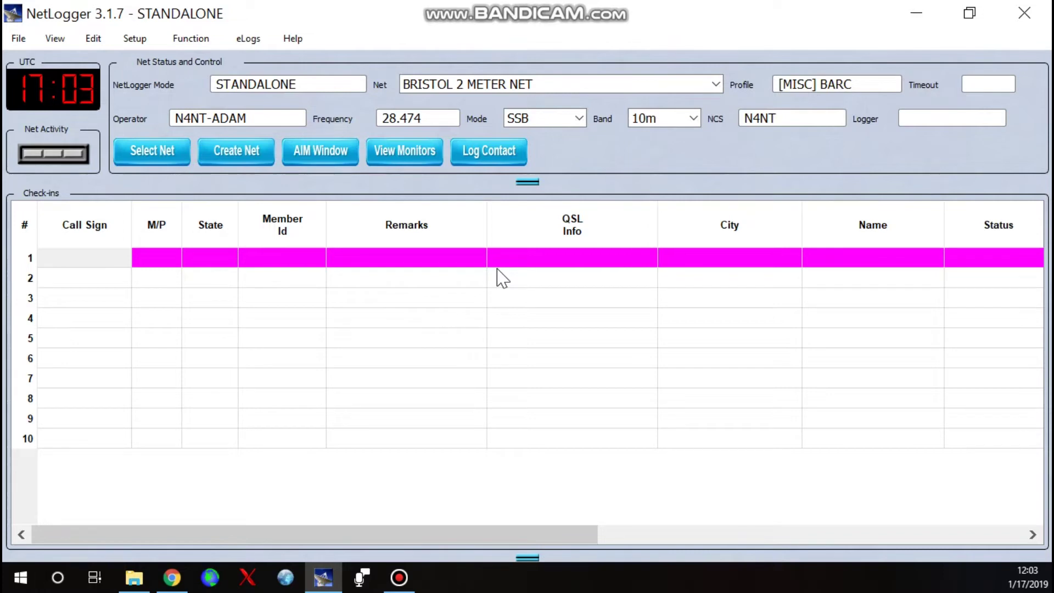
key("Tab")
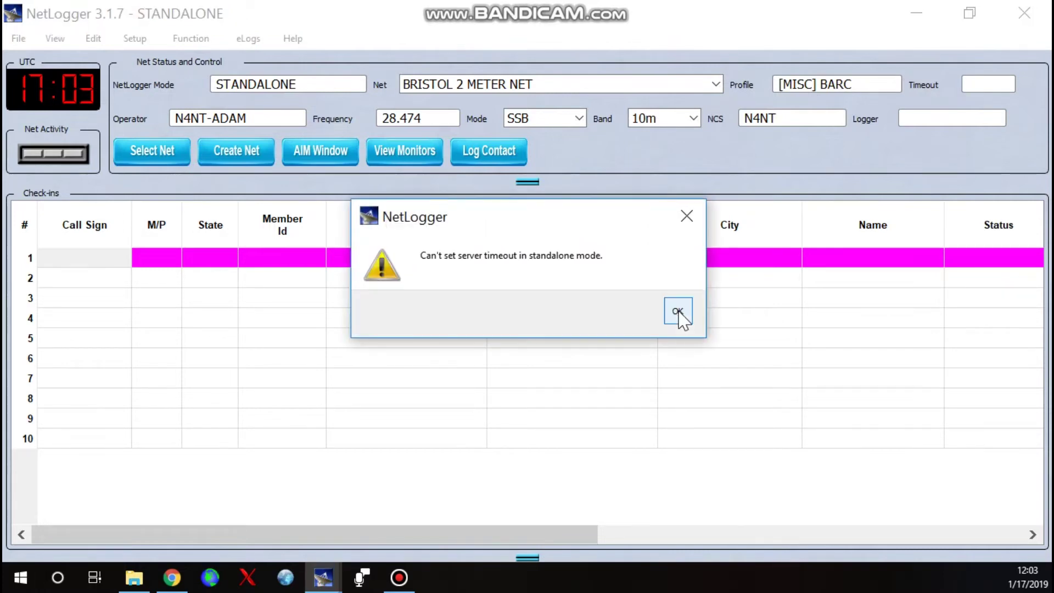
left_click(676, 312)
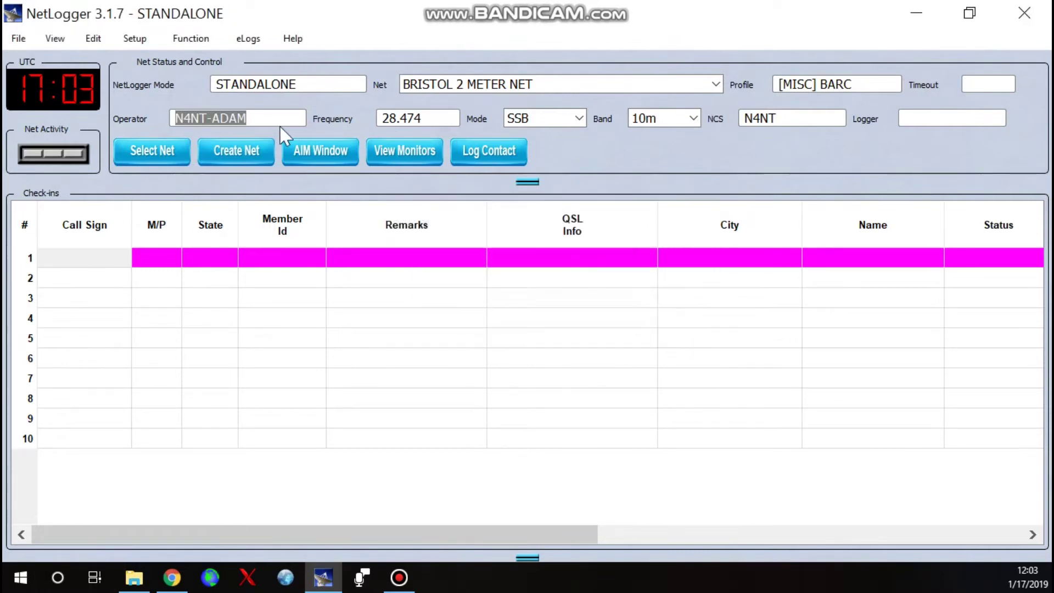
- Set the frequency to 146.6670, mode FM and band 2m
left_click(459, 115)
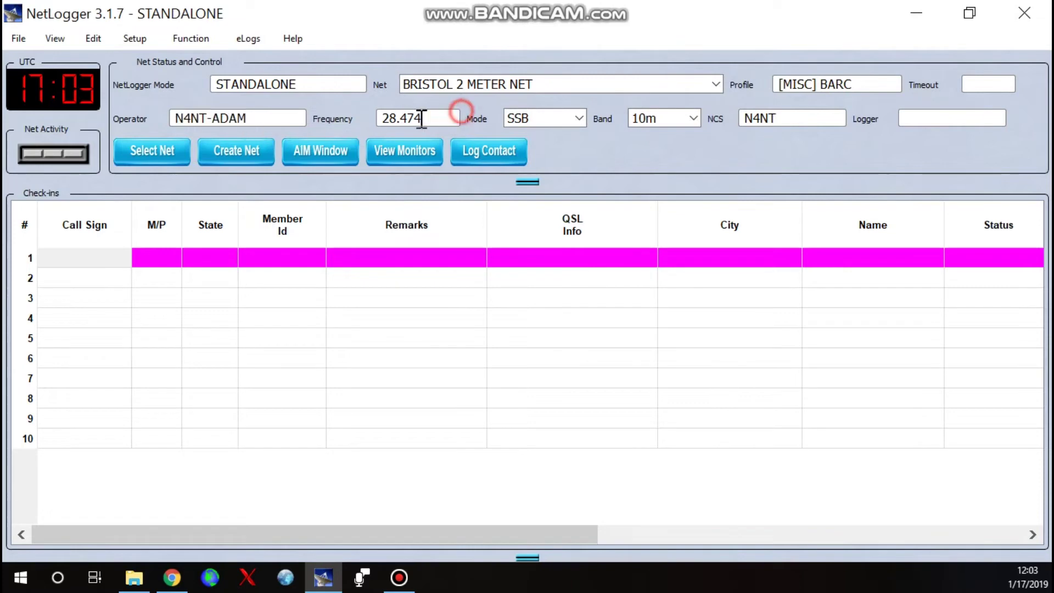
left_click_drag(422, 118, 336, 120)
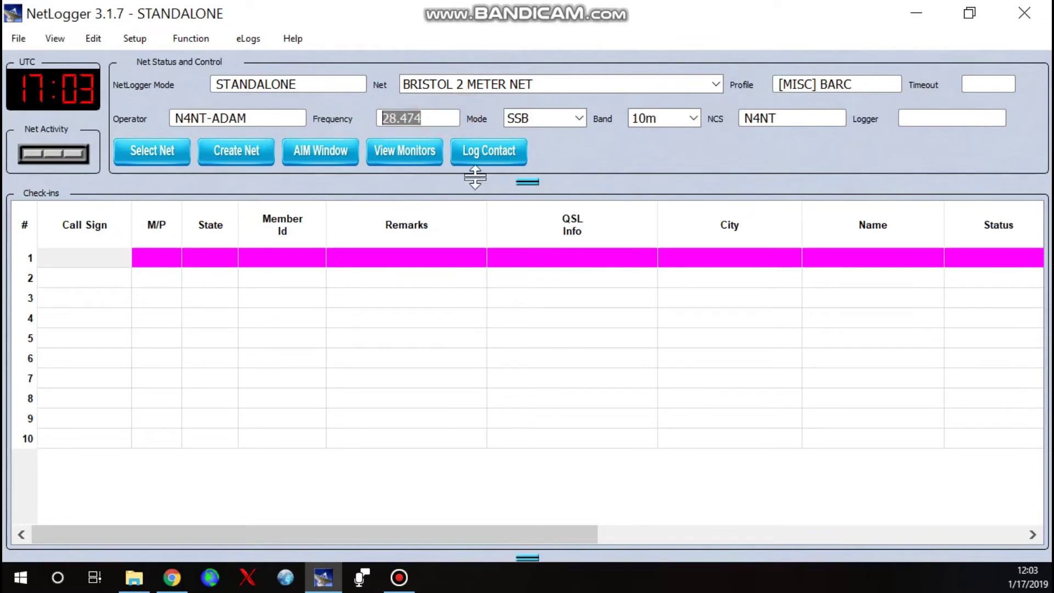
type("146.6670")
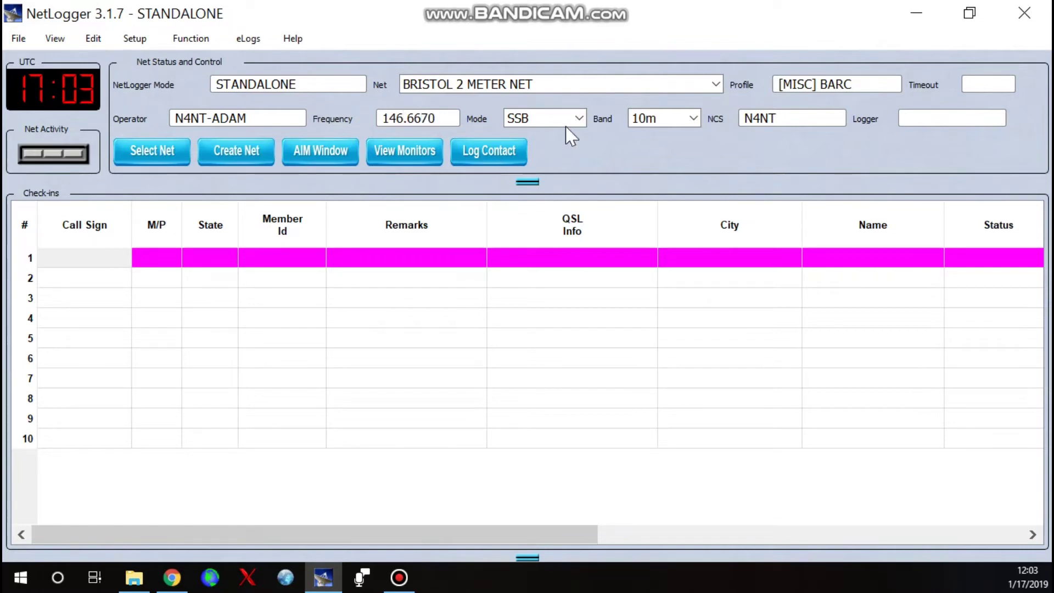
left_click(580, 121)
left_click(534, 163)
left_click(693, 118)
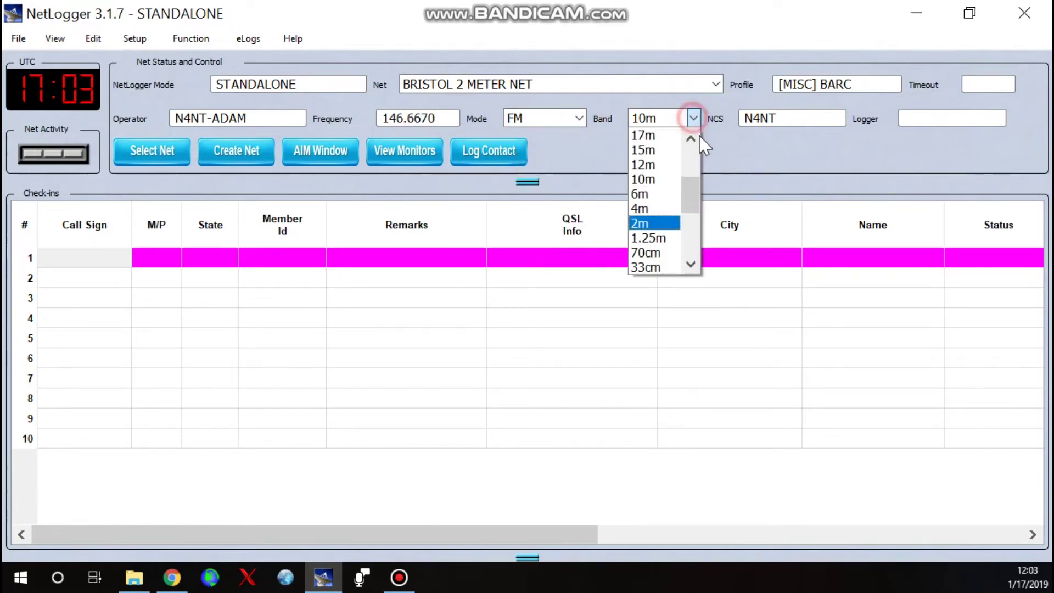
left_click(640, 223)
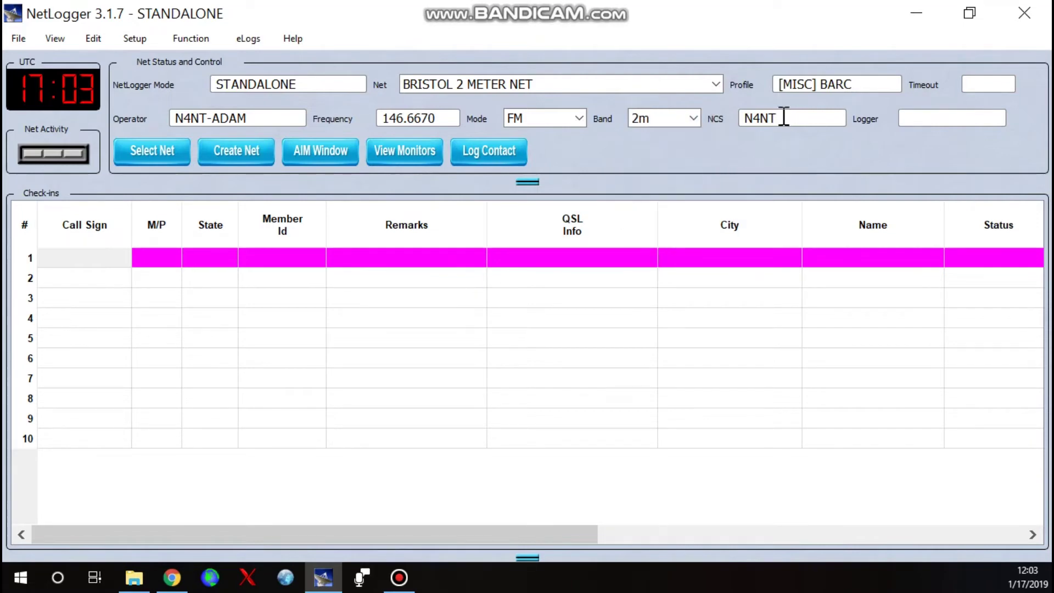
- Replace the old net control station call sign with the new one
left_click_drag(784, 117, 730, 124)
key("BackSpace")
type("KL1ZA")
- Save BRISTOL 2 METER NET to the personal net list and select it as the current net
left_click(137, 37)
mouse_move(173, 38)
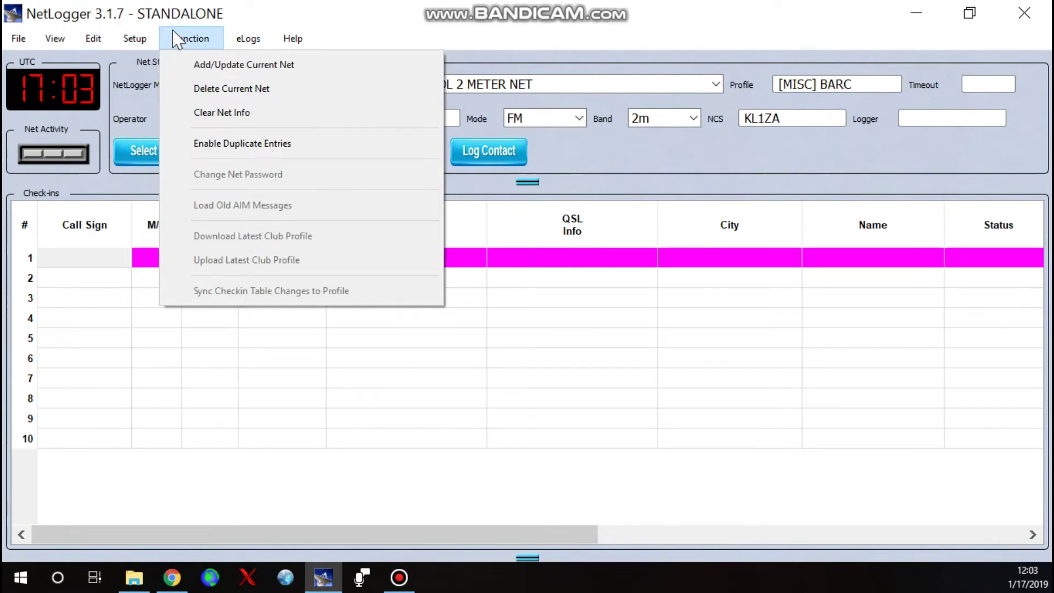
left_click(226, 65)
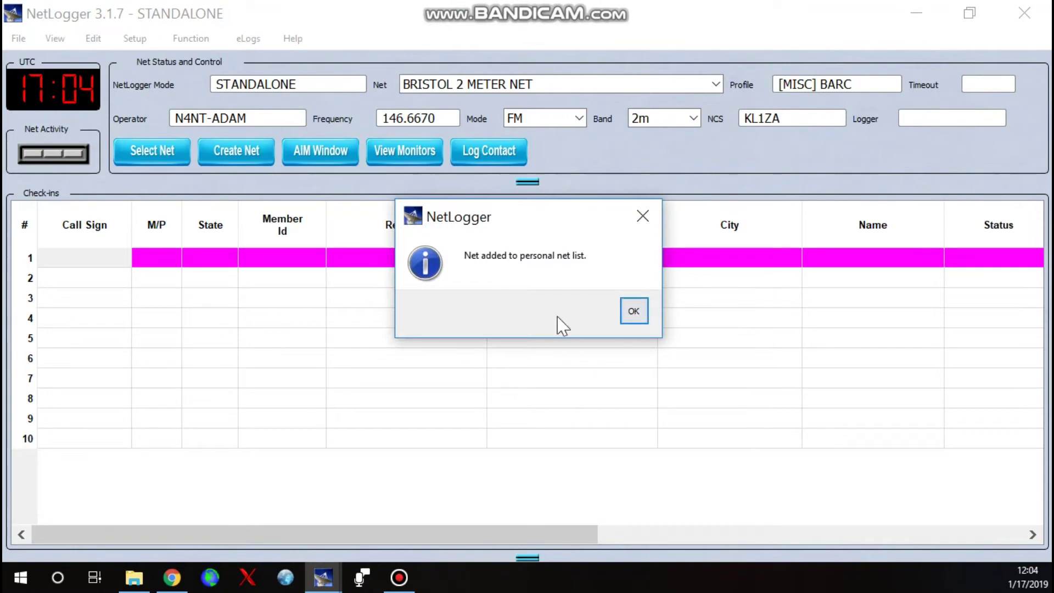
left_click(631, 306)
left_click(716, 84)
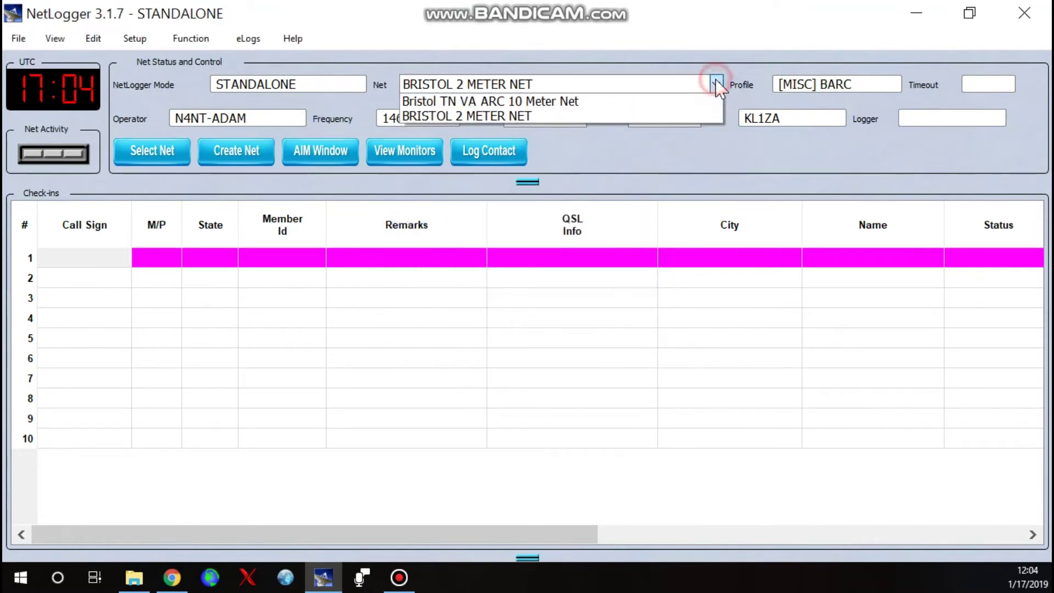
left_click(483, 116)
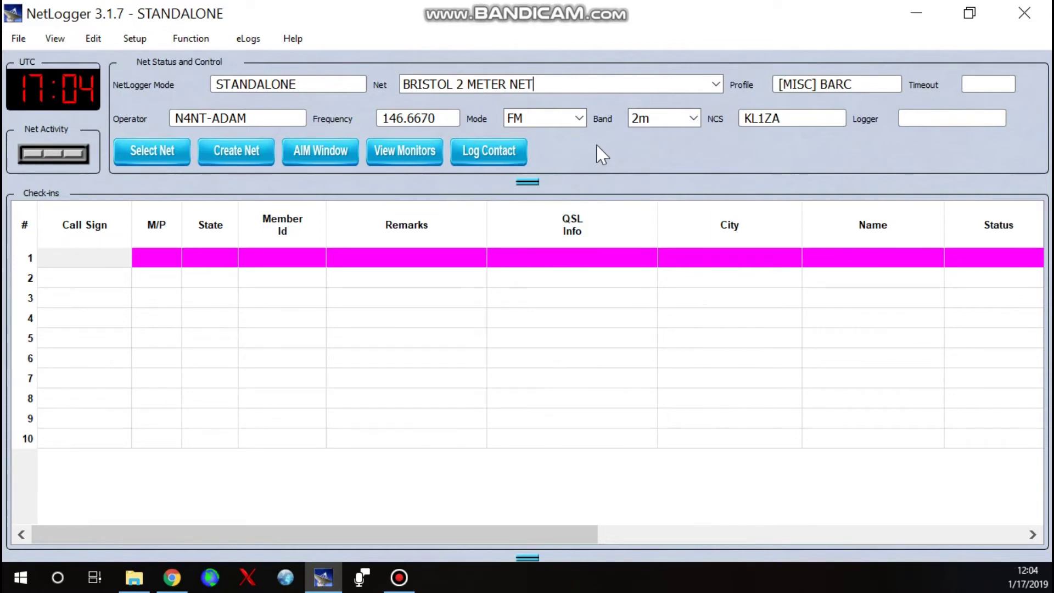
left_click(191, 39)
mouse_move(144, 44)
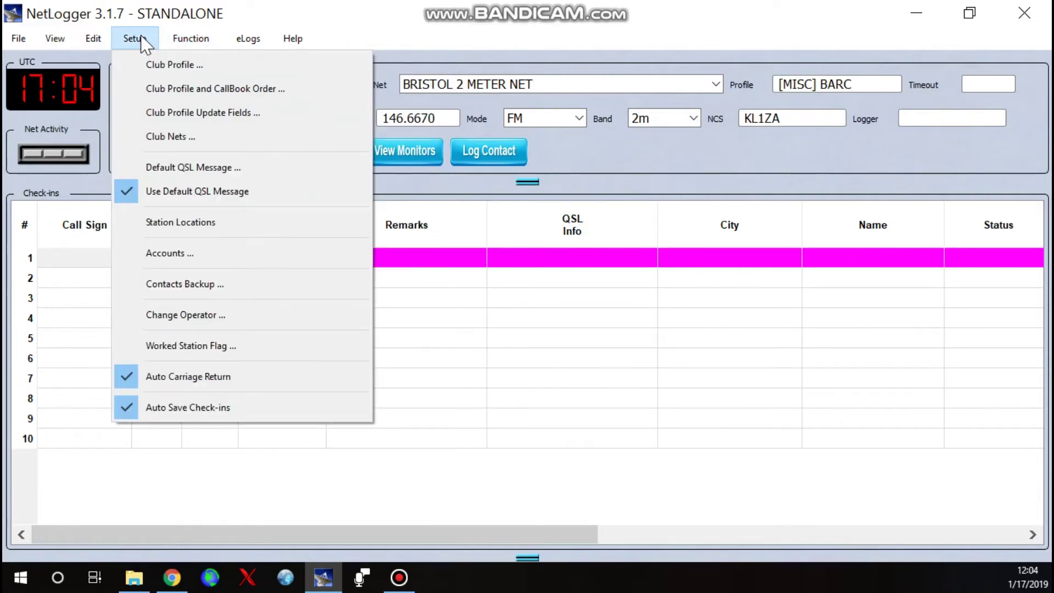
left_click(165, 254)
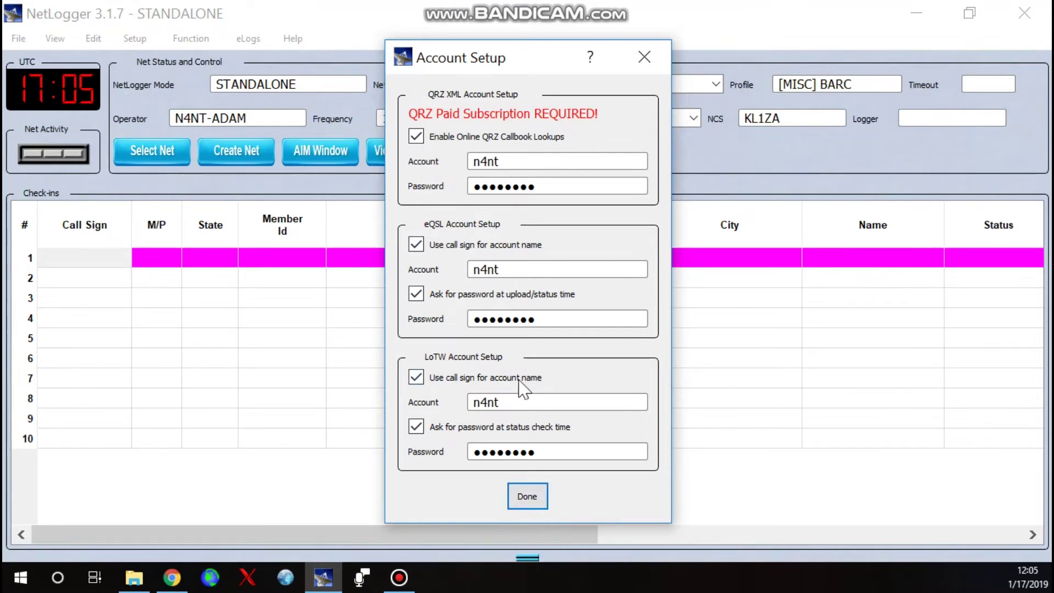
left_click(530, 500)
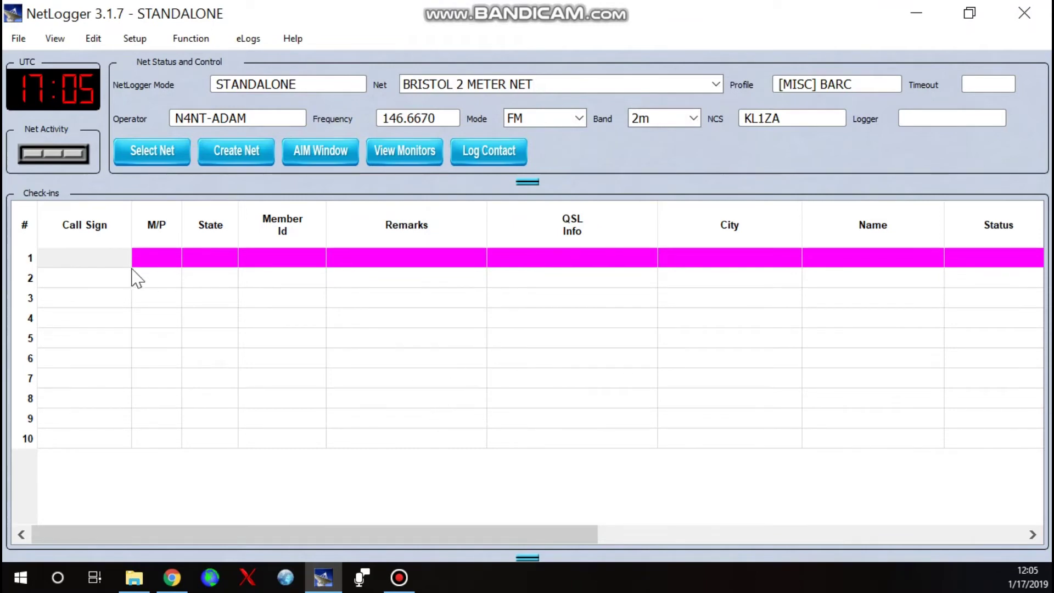
left_click(90, 258)
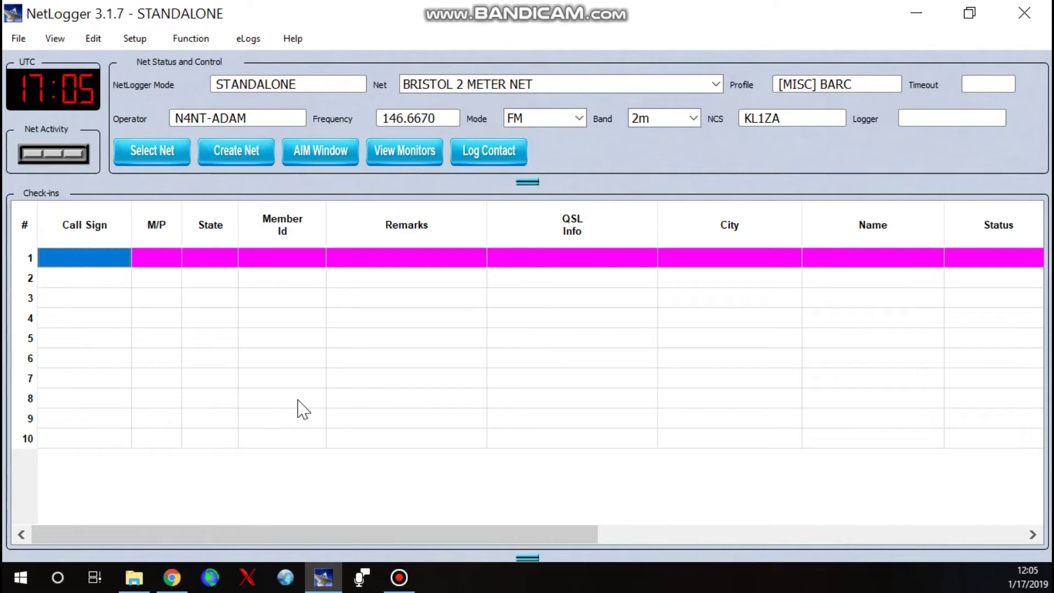
- Check in the net control station in row 1 and shorten its name to a nickname
type("KL1")
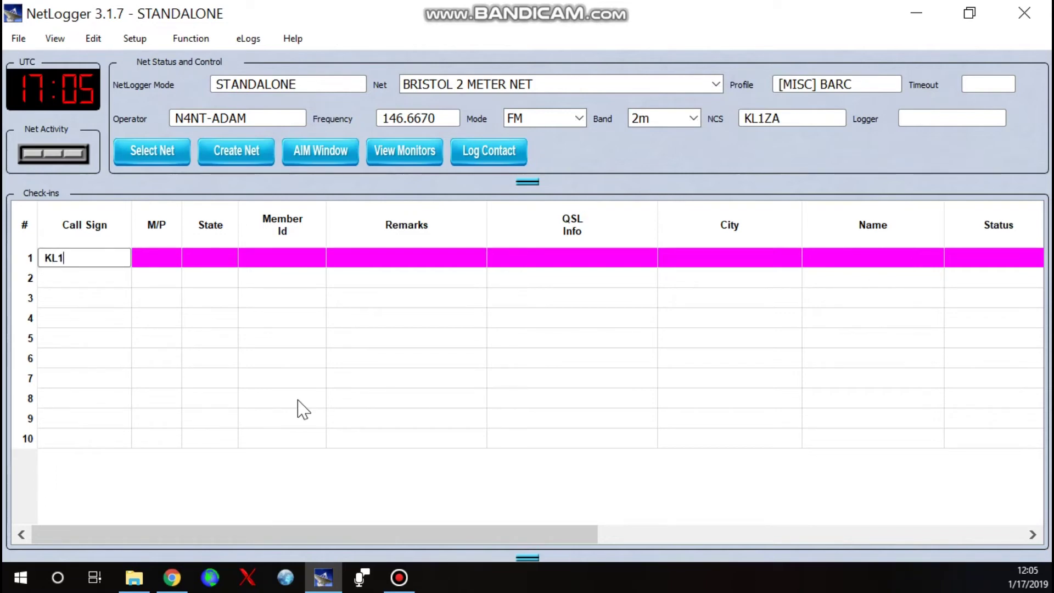
type("ZA")
key("Tab")
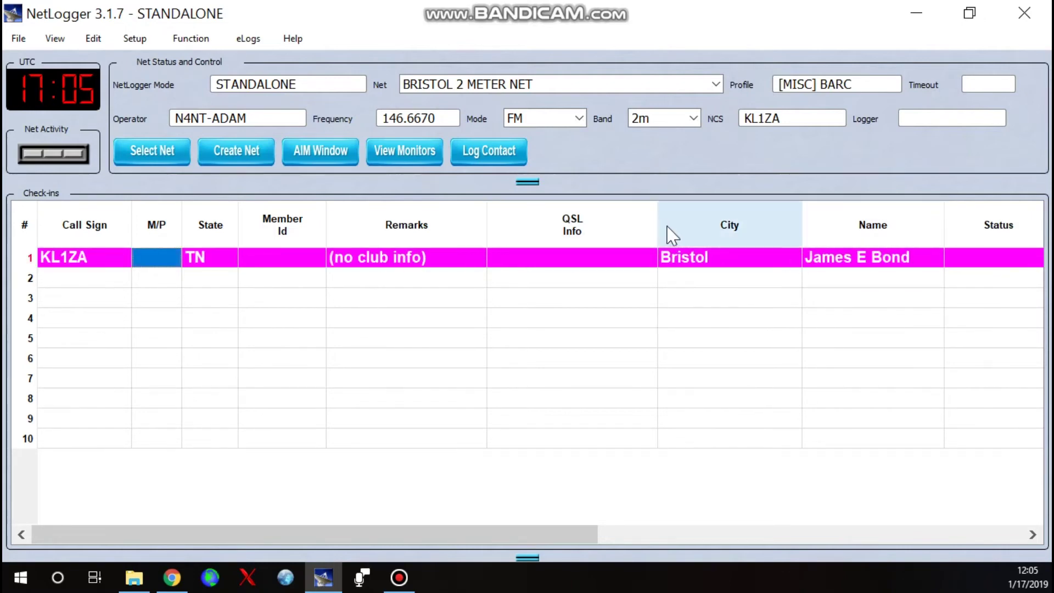
left_click_drag(657, 223, 579, 236)
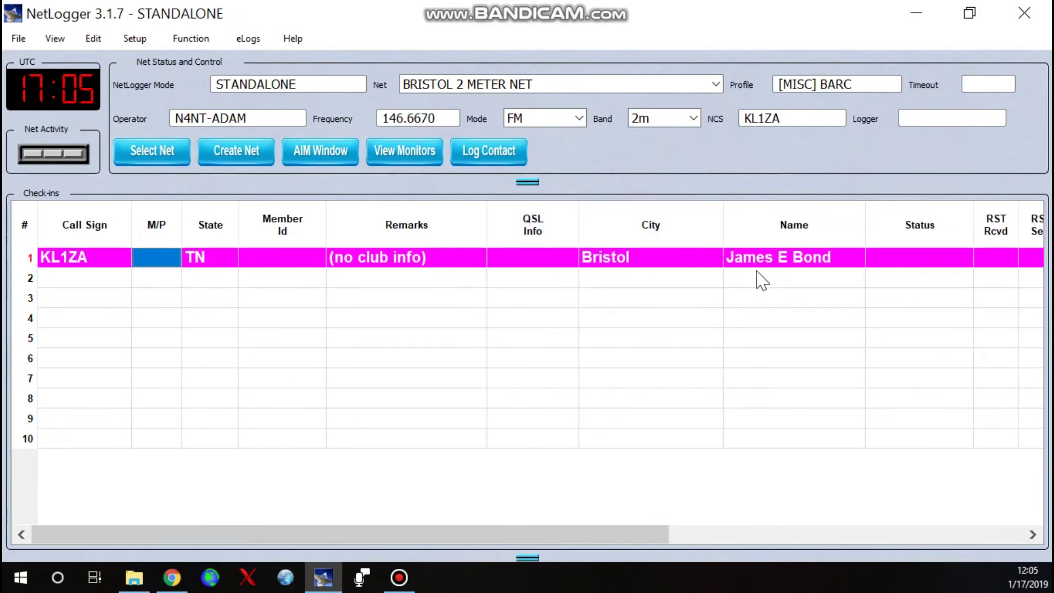
left_click(789, 263)
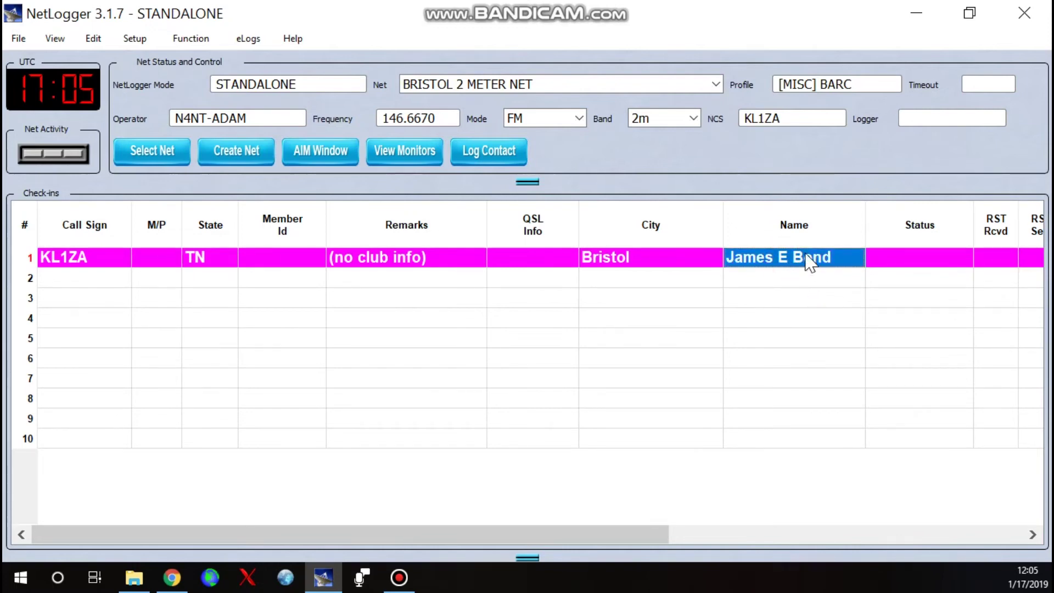
left_click(805, 256)
key("BackSpace")
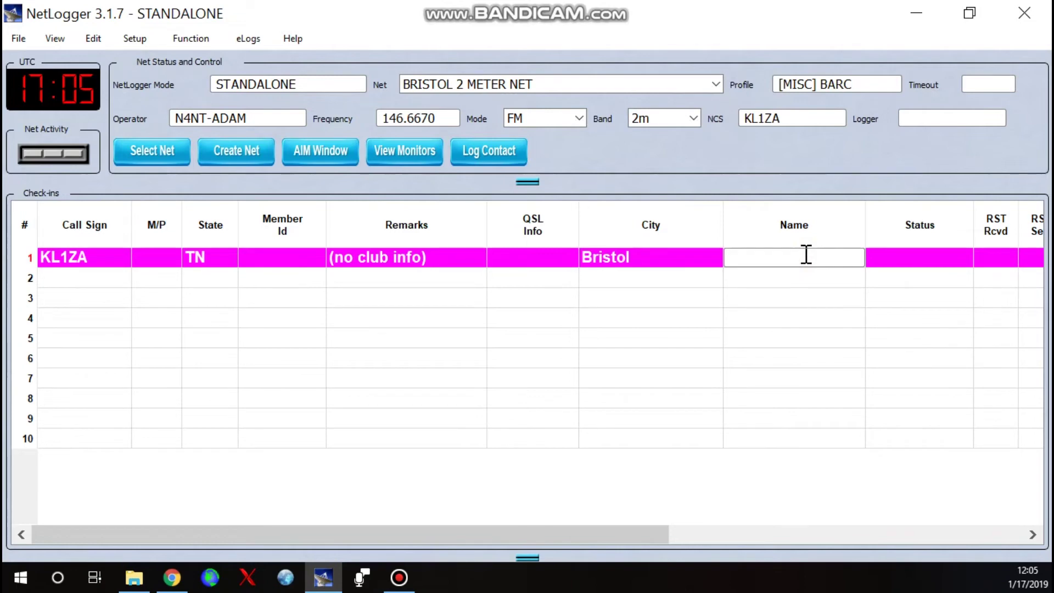
type("JIM")
key("Tab")
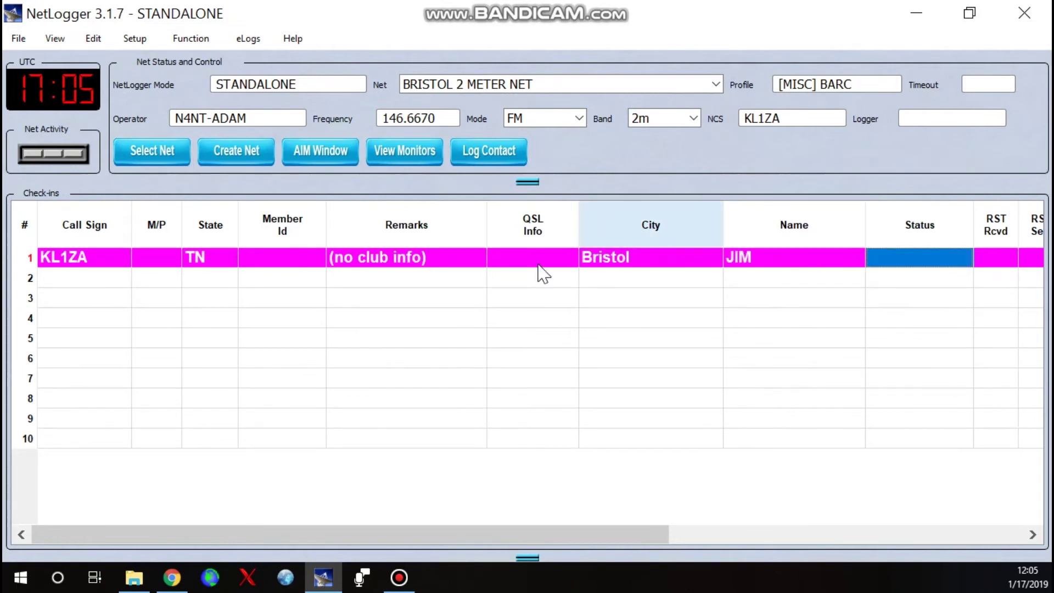
- Give row 1 the remark 'TUE NIGHT NCS'
left_click(387, 267)
left_click(385, 267)
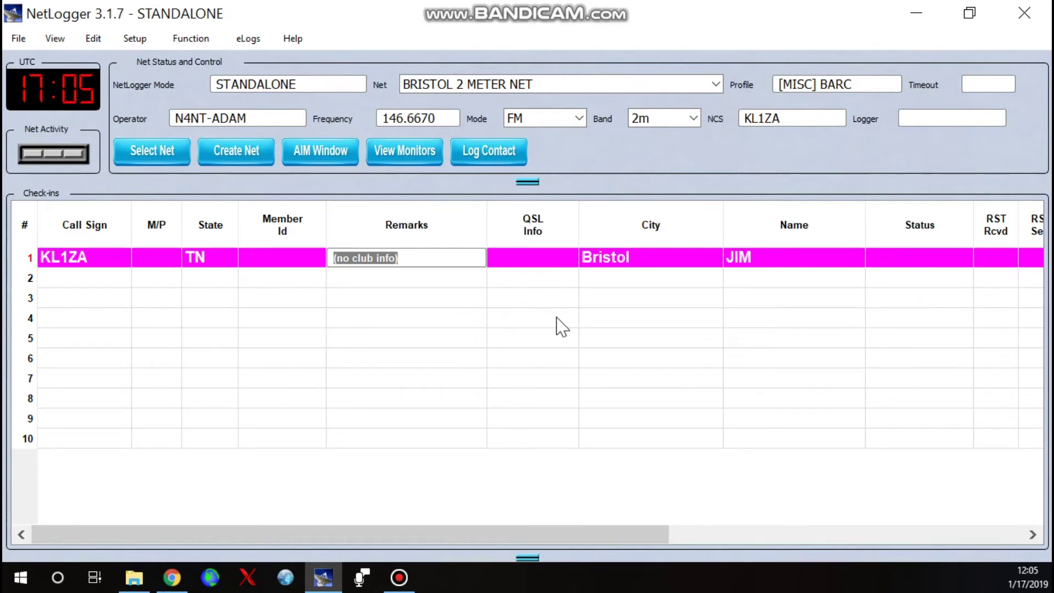
type("TUE NIGHT")
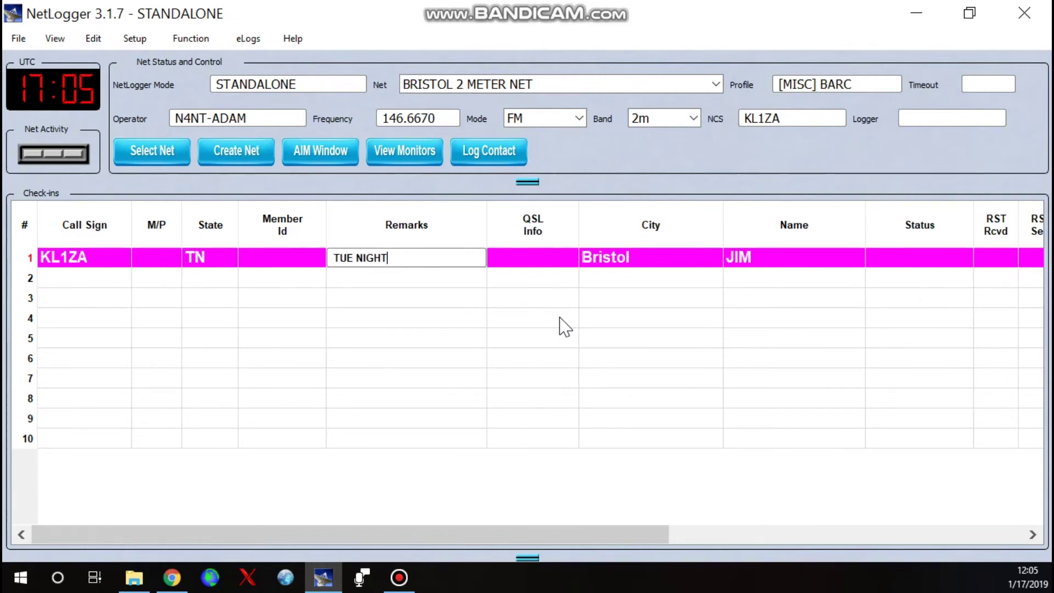
type(" NCS")
left_click(146, 257)
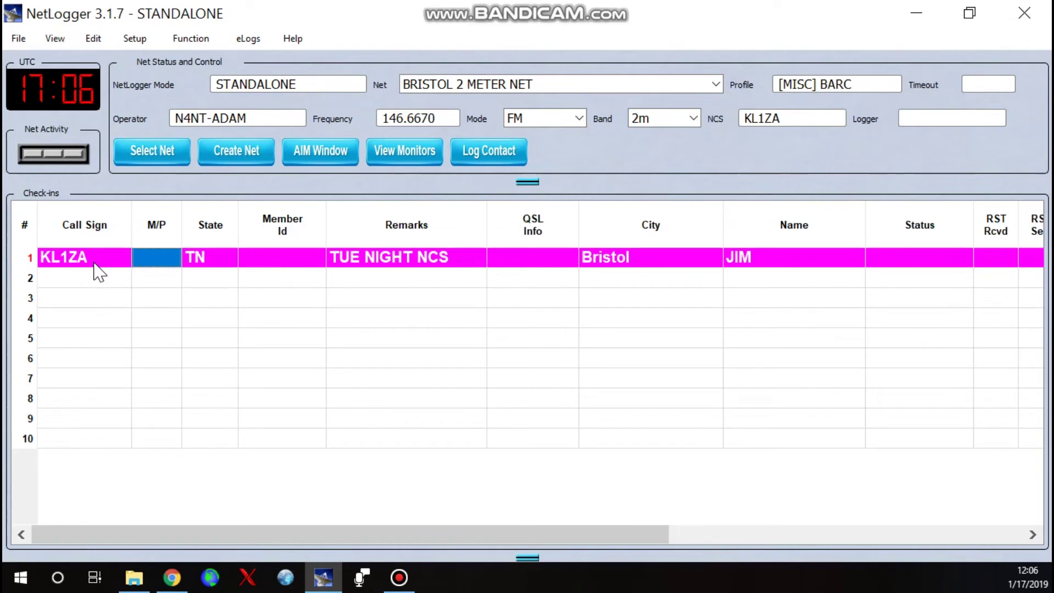
left_click(100, 266)
right_click(99, 266)
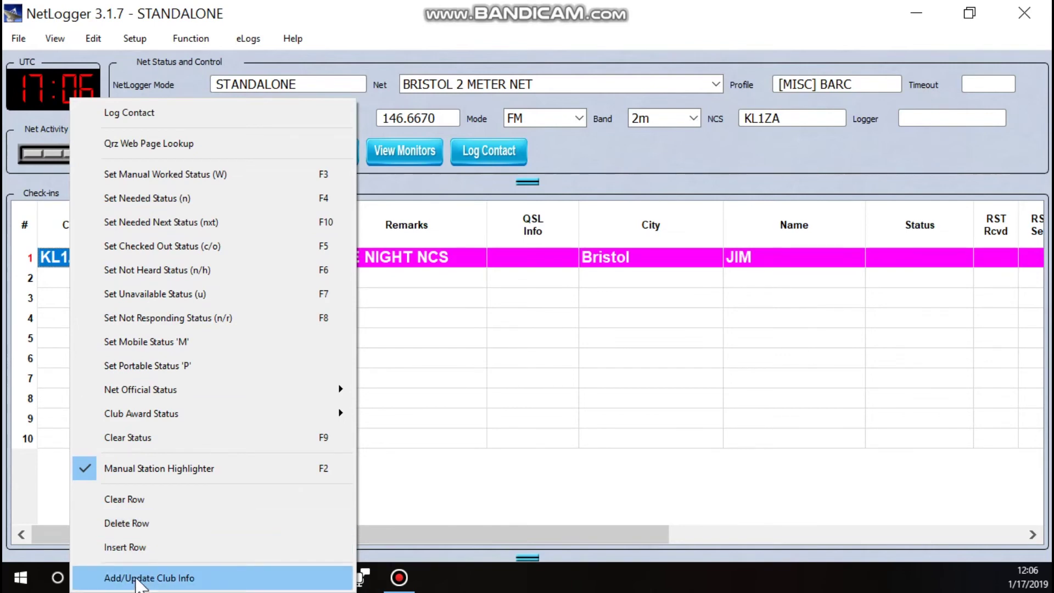
- Save row 1 as club info, clear all check-ins, and re-enter the call sign to recall it
left_click(136, 580)
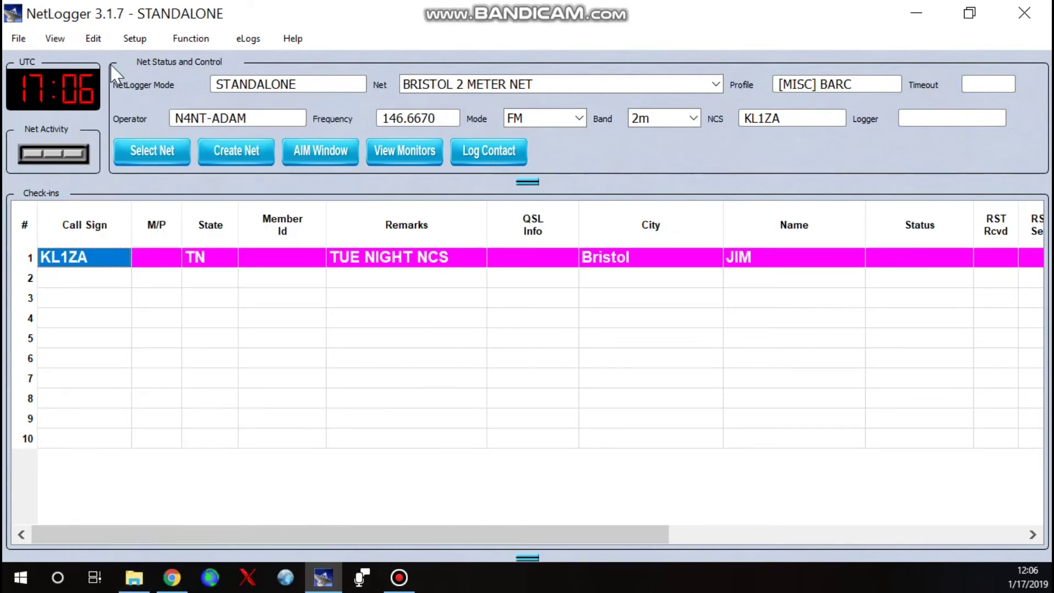
left_click(92, 37)
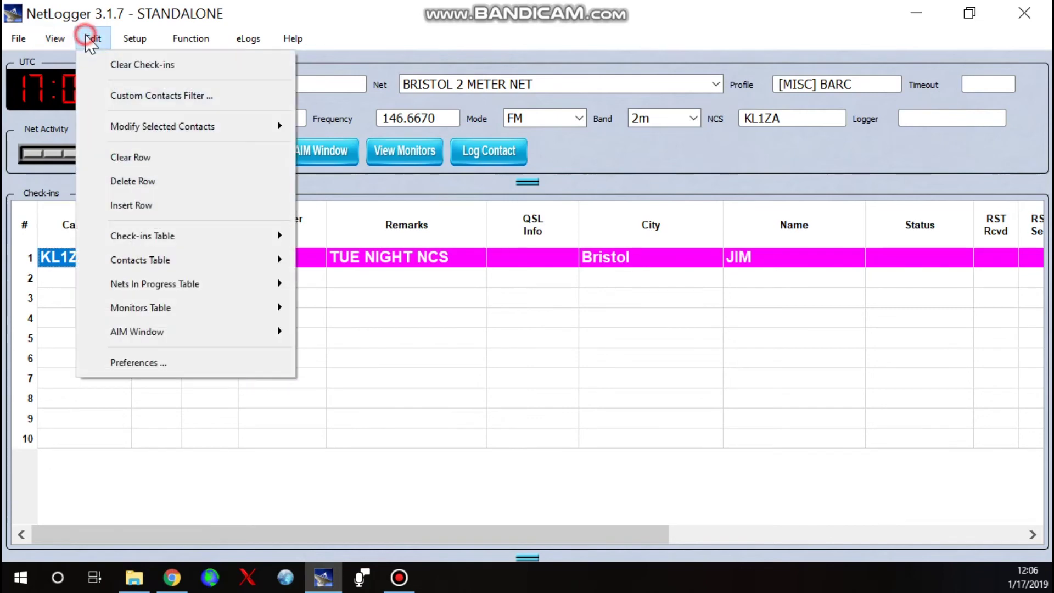
left_click(122, 70)
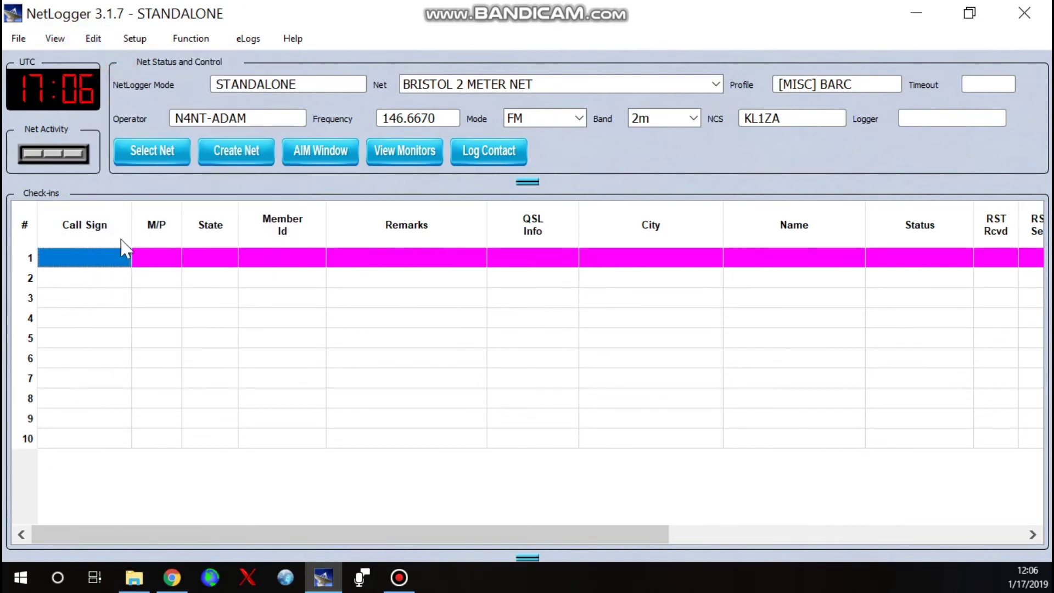
type("K")
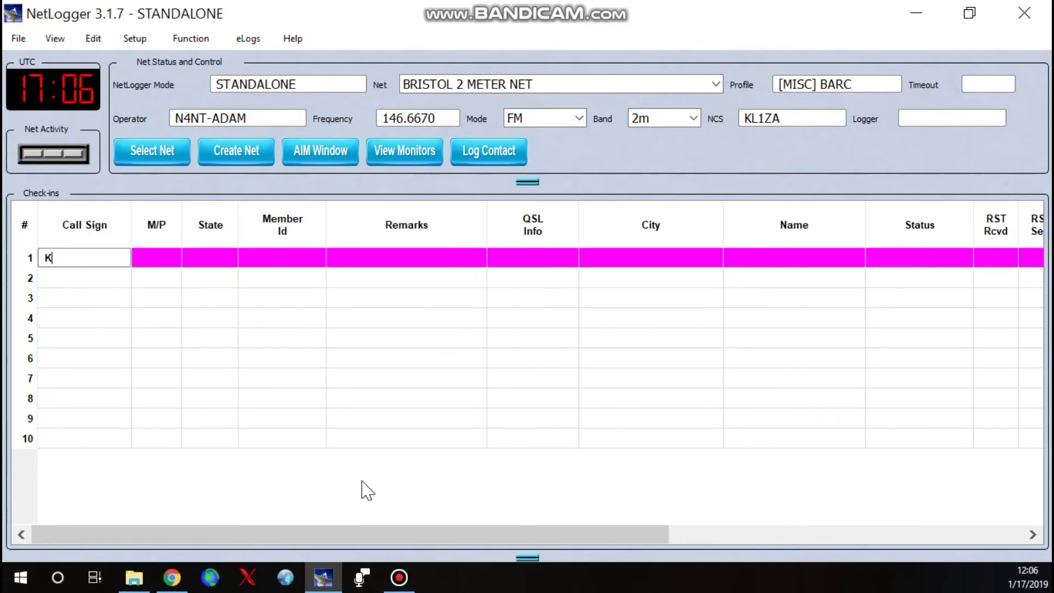
type("L1ZA")
key("Tab")
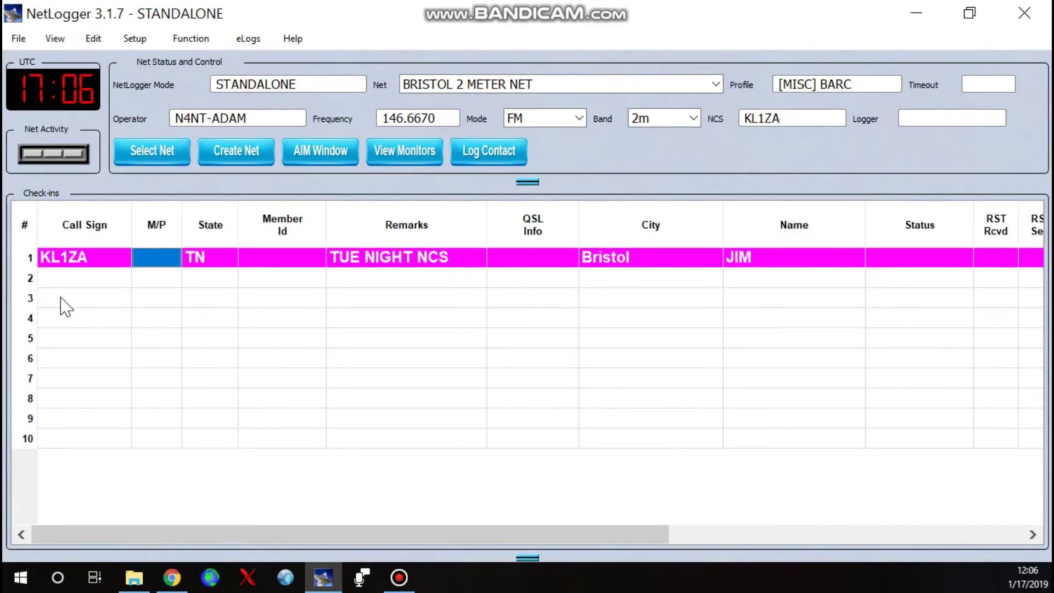
- Check in the second station in row 2 and shorten its name to the operator's first name
left_click(55, 278)
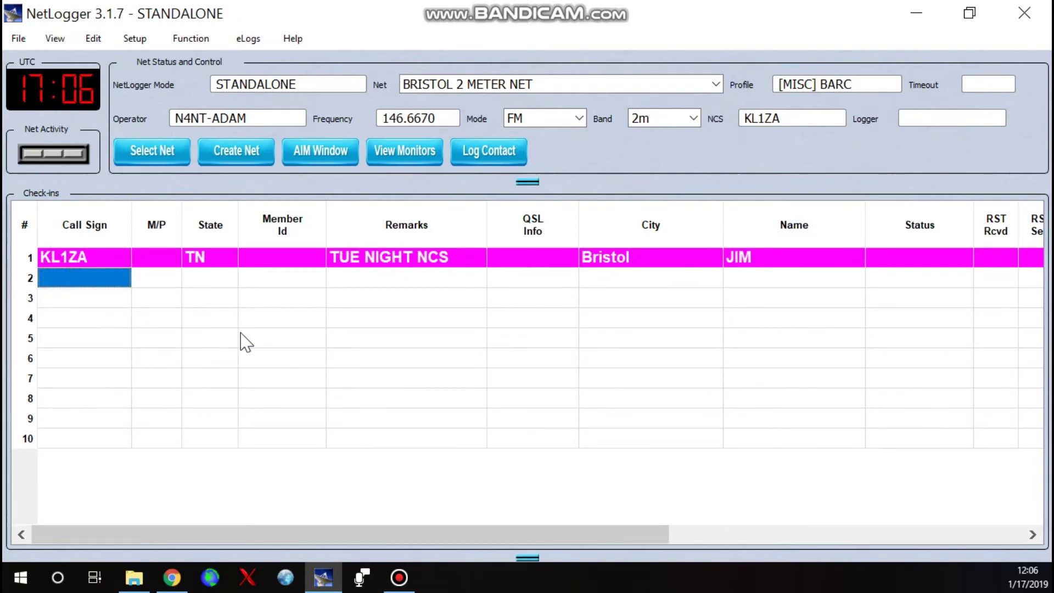
type("N4NT")
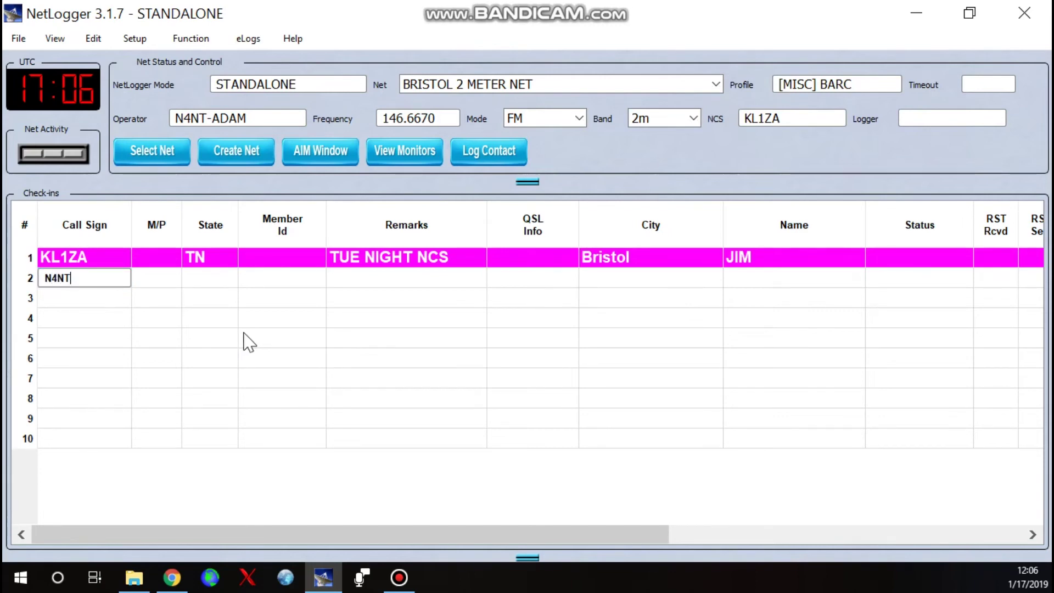
key("Return")
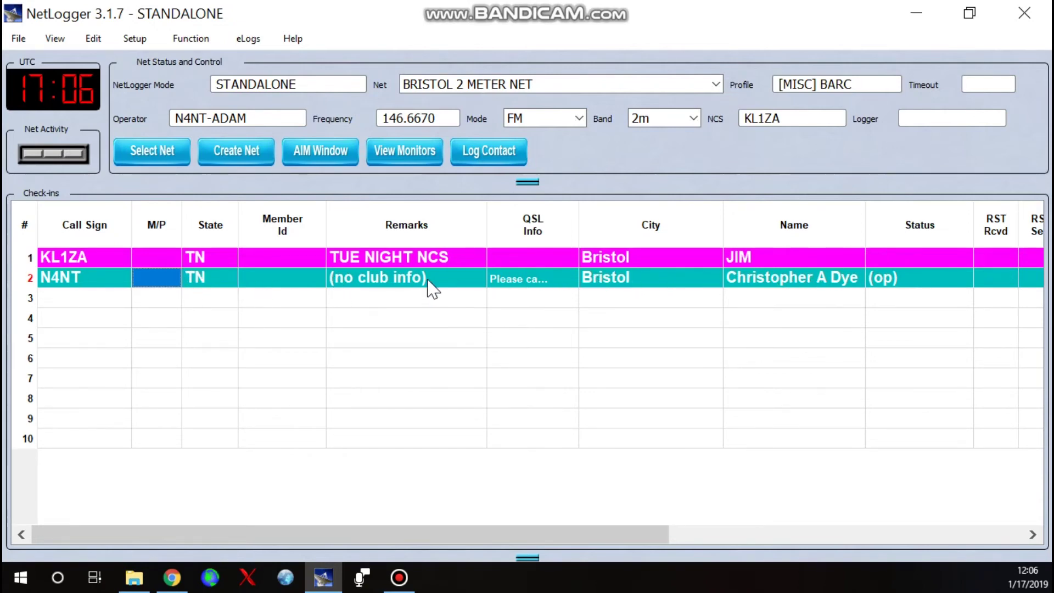
left_click_drag(580, 220, 653, 219)
left_click(877, 279)
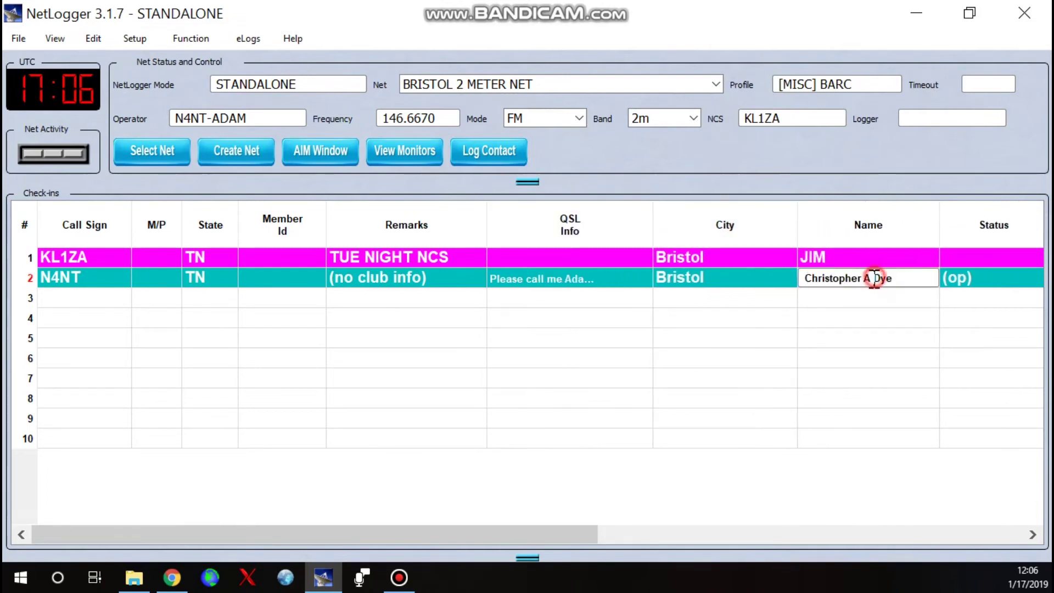
left_click_drag(894, 277, 768, 281)
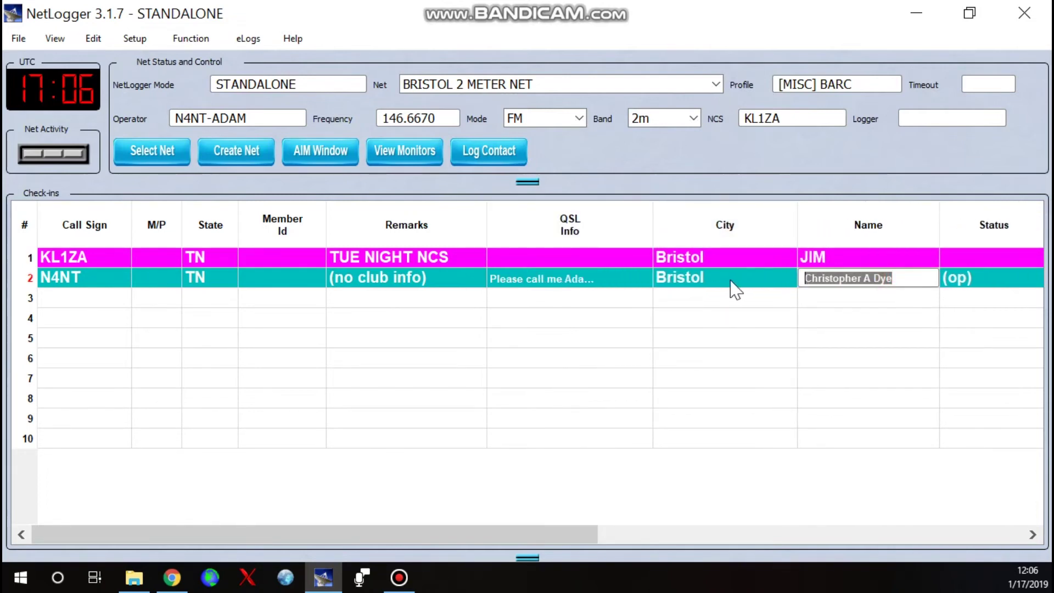
type("ADAM")
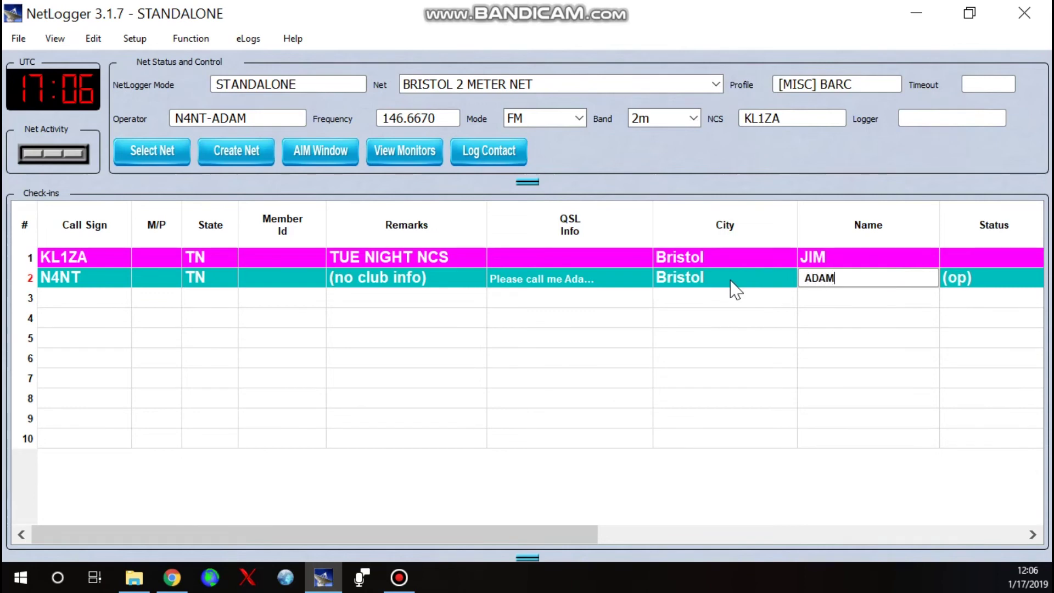
key("Tab")
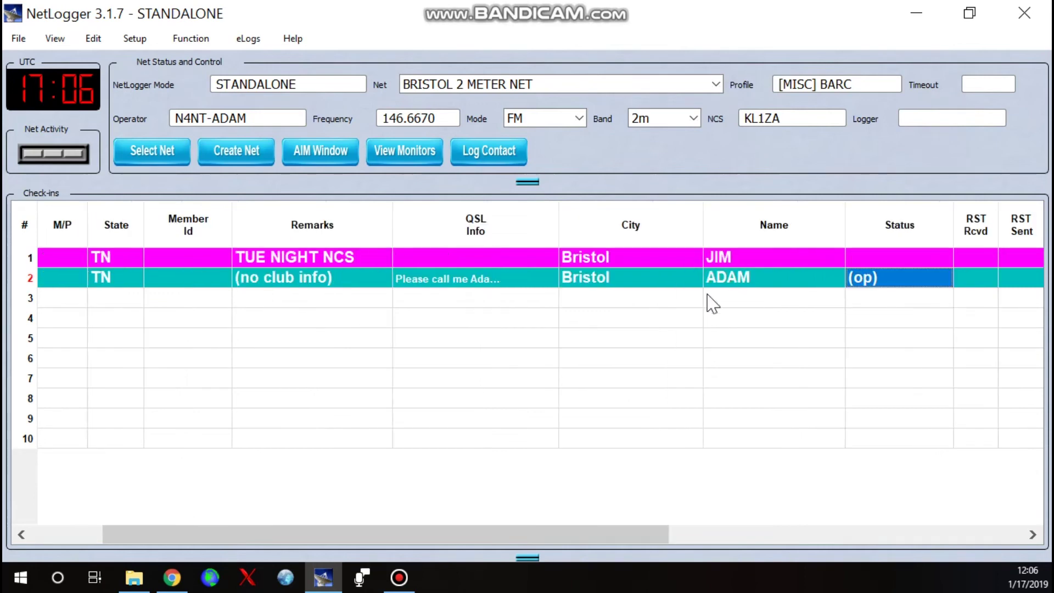
- Give row 2 the remark 'BARC PRESIDENT' and save it as club info
left_click(267, 280)
type("BA")
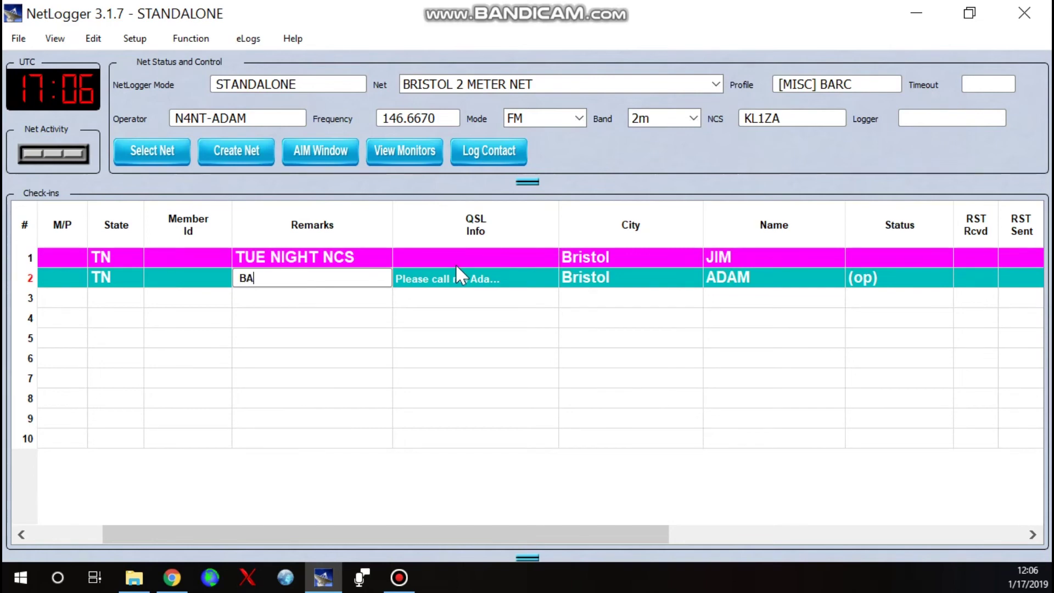
type("RC PRESIDENT")
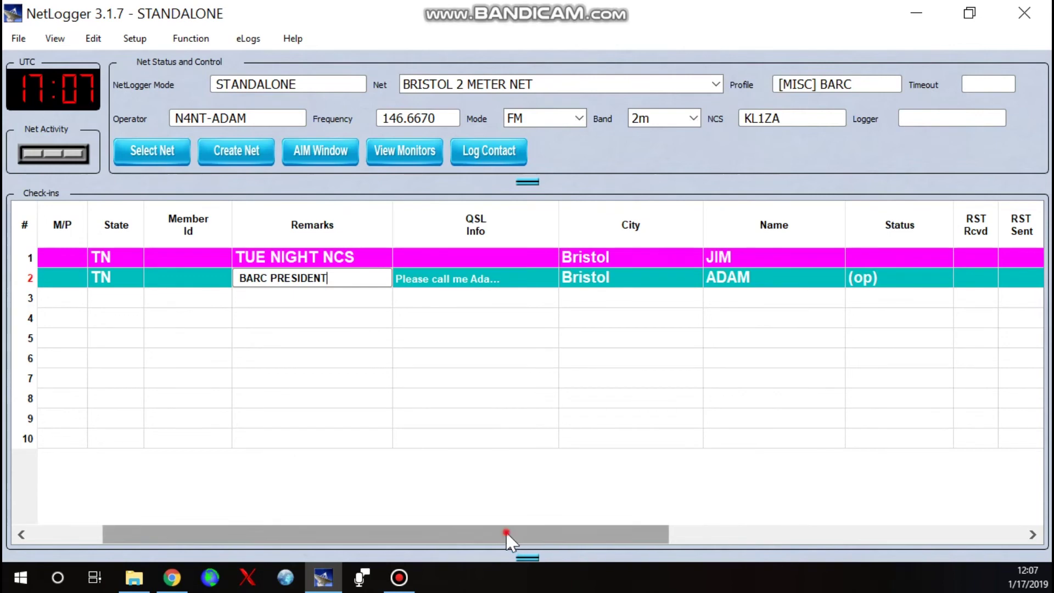
left_click_drag(506, 534, 254, 466)
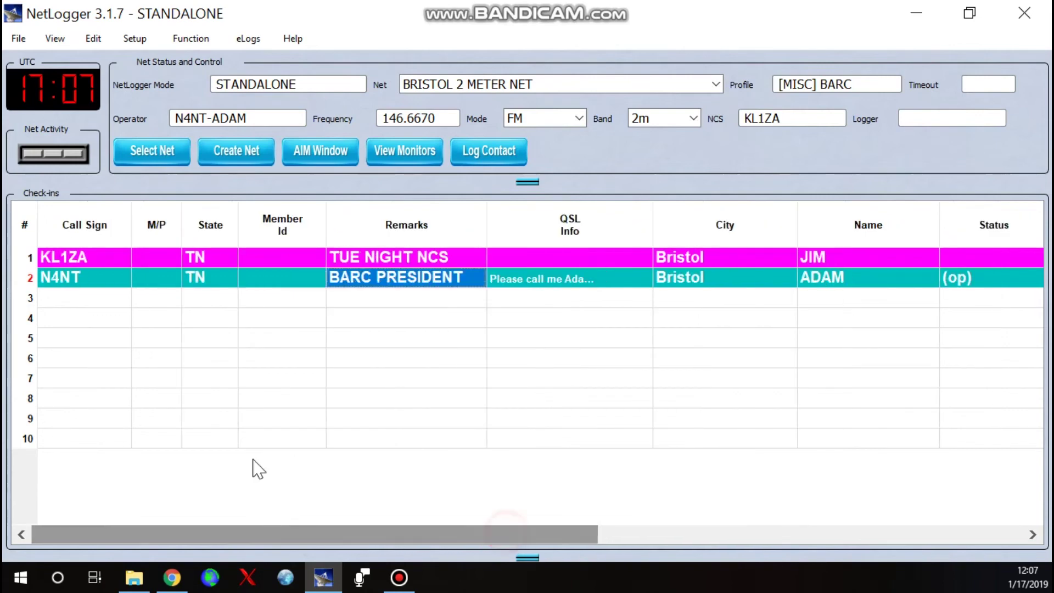
right_click(68, 281)
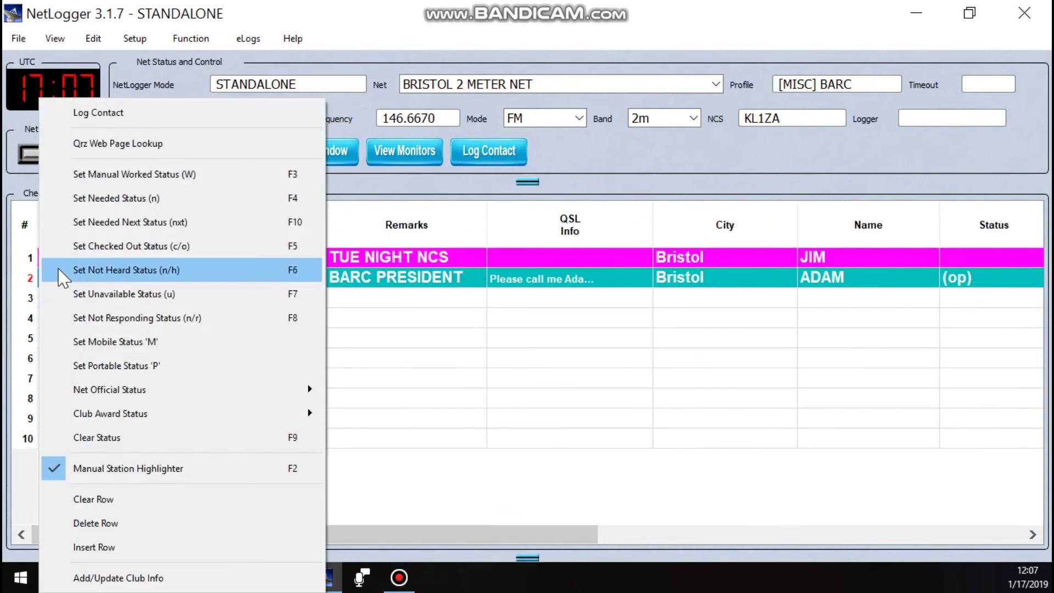
left_click(124, 579)
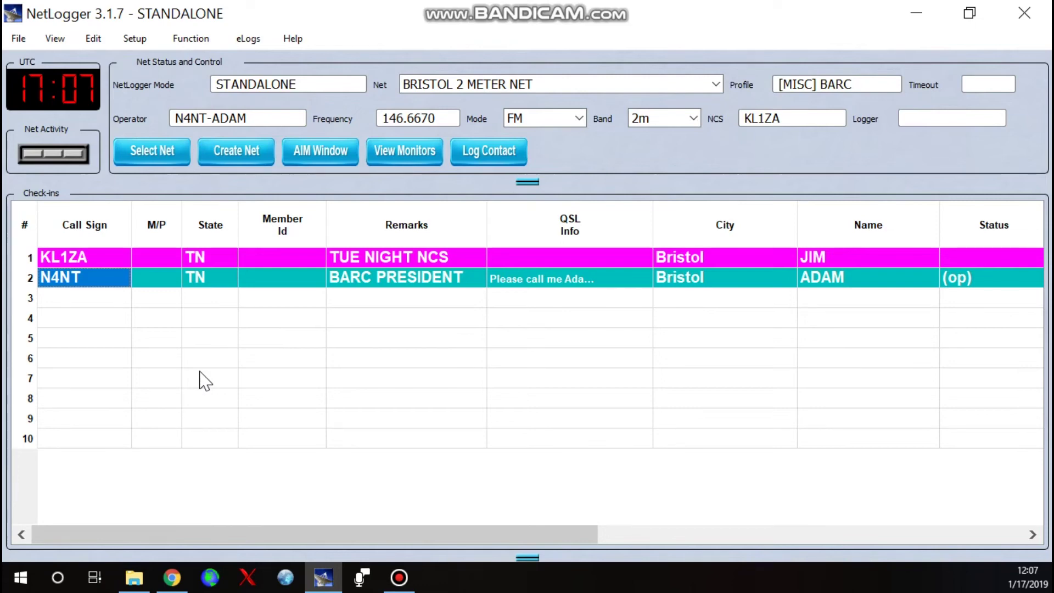
left_click(102, 303)
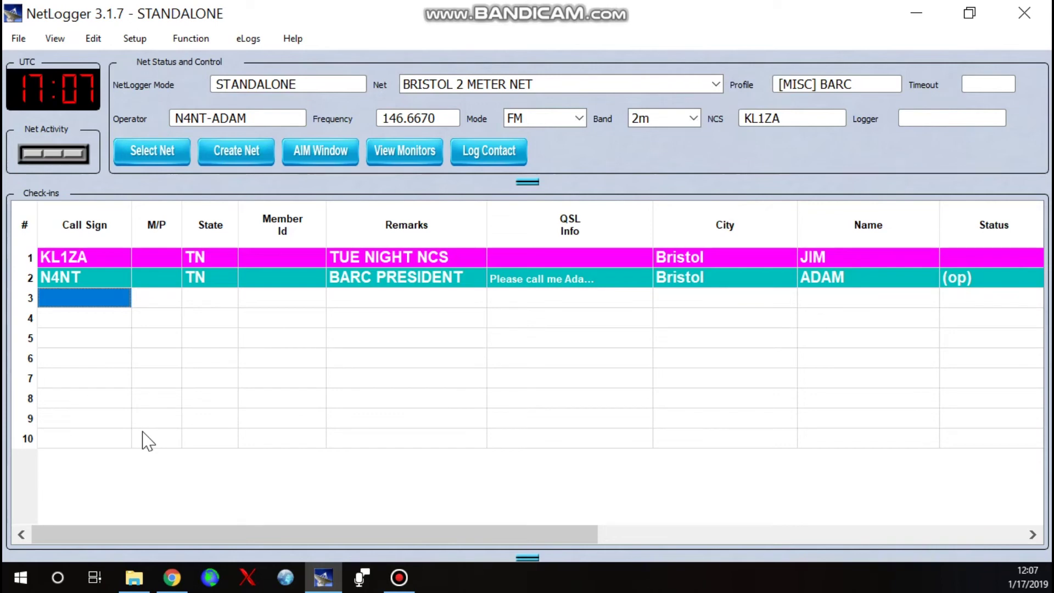
- Enter the third station's call sign in row 3 and give it the remark BARC TREAS
type("N4")
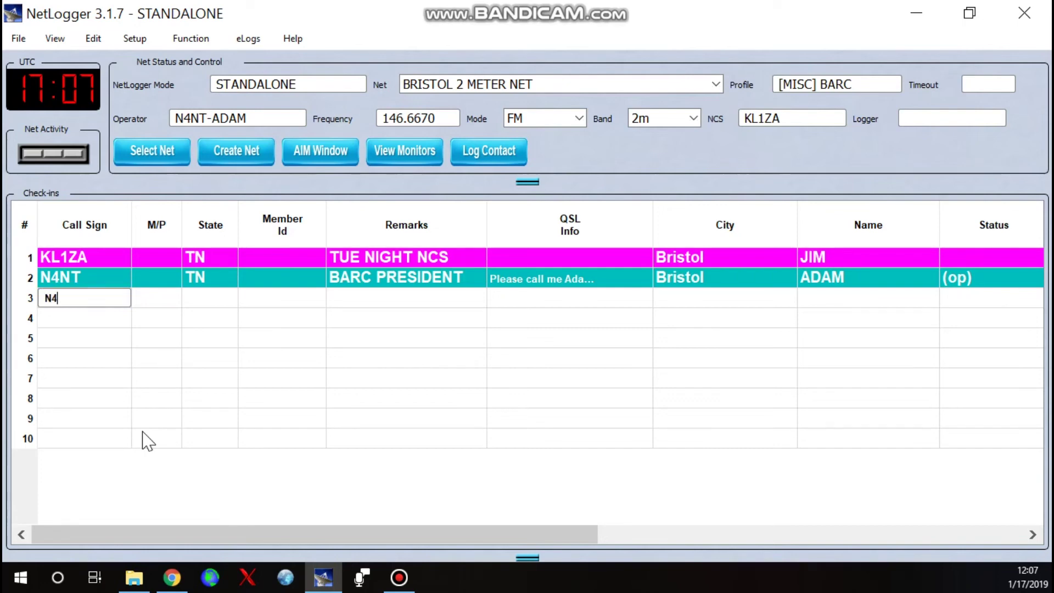
type("KZS")
key("Return")
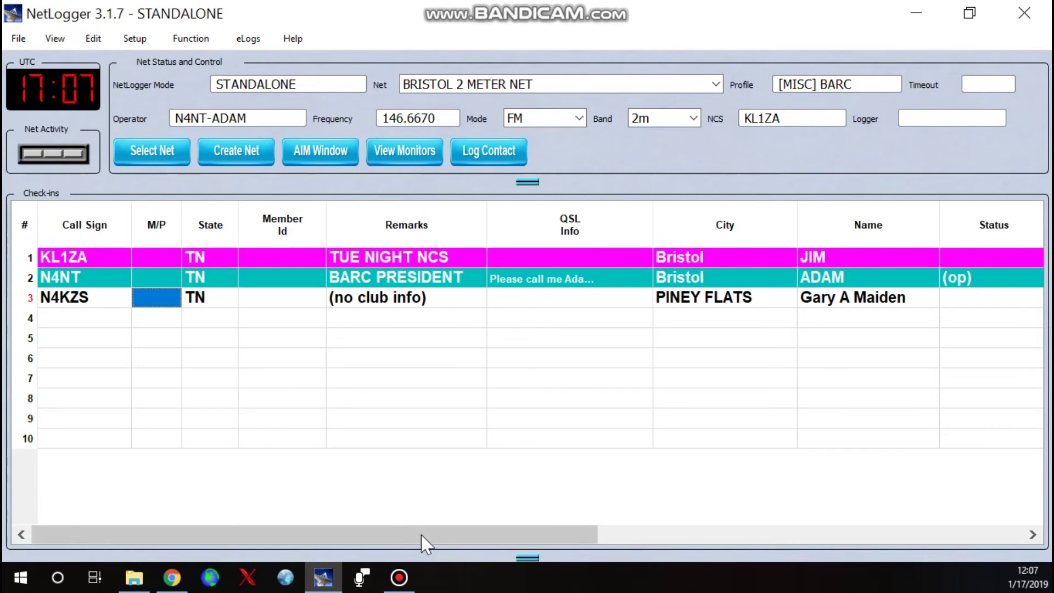
left_click_drag(431, 533, 376, 535)
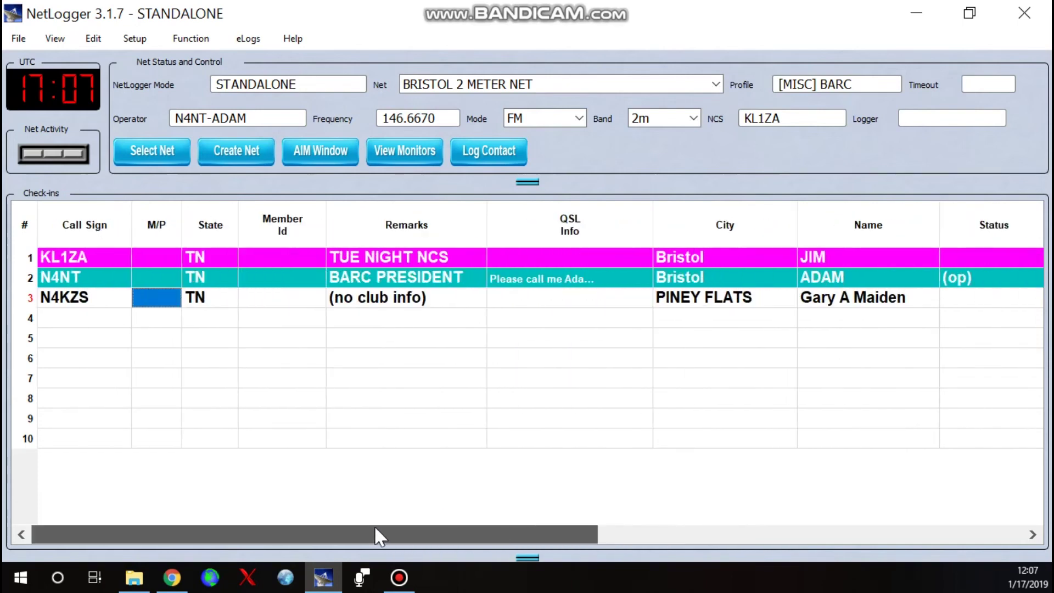
double_click(384, 297)
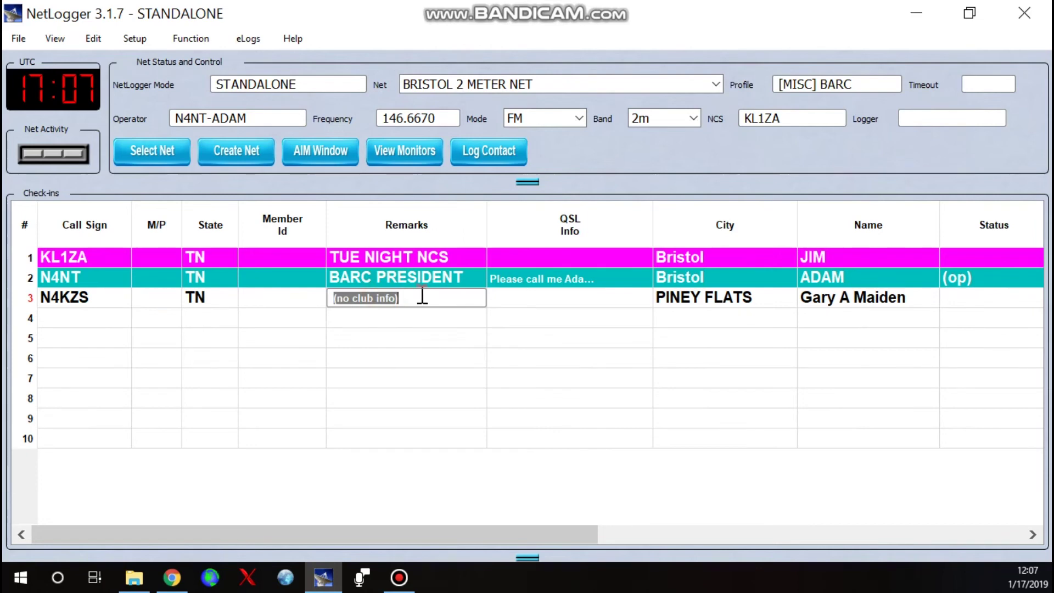
type("BARC TR")
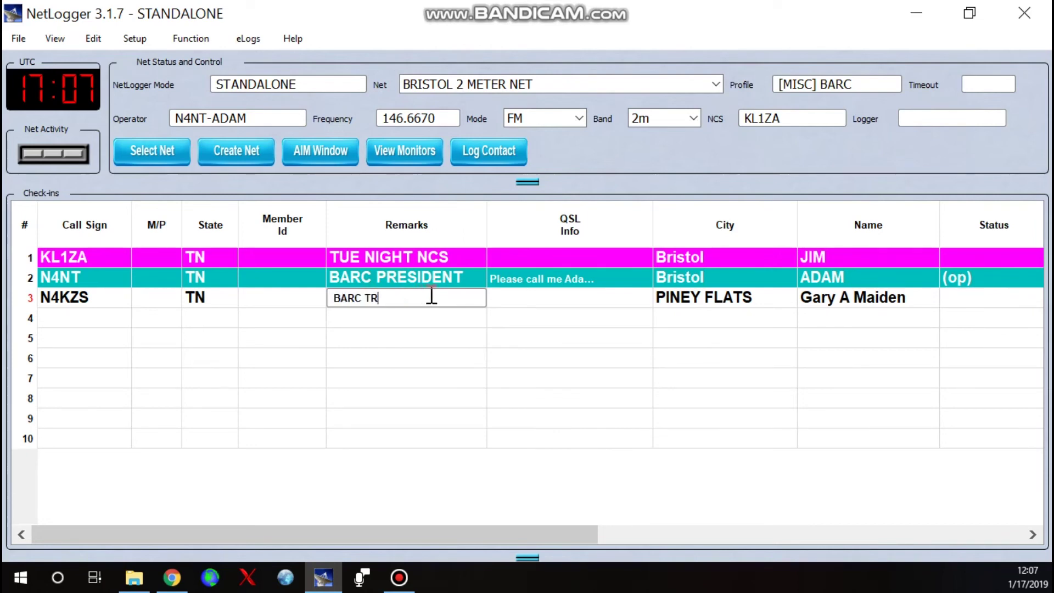
type("EAS.")
left_click(870, 299)
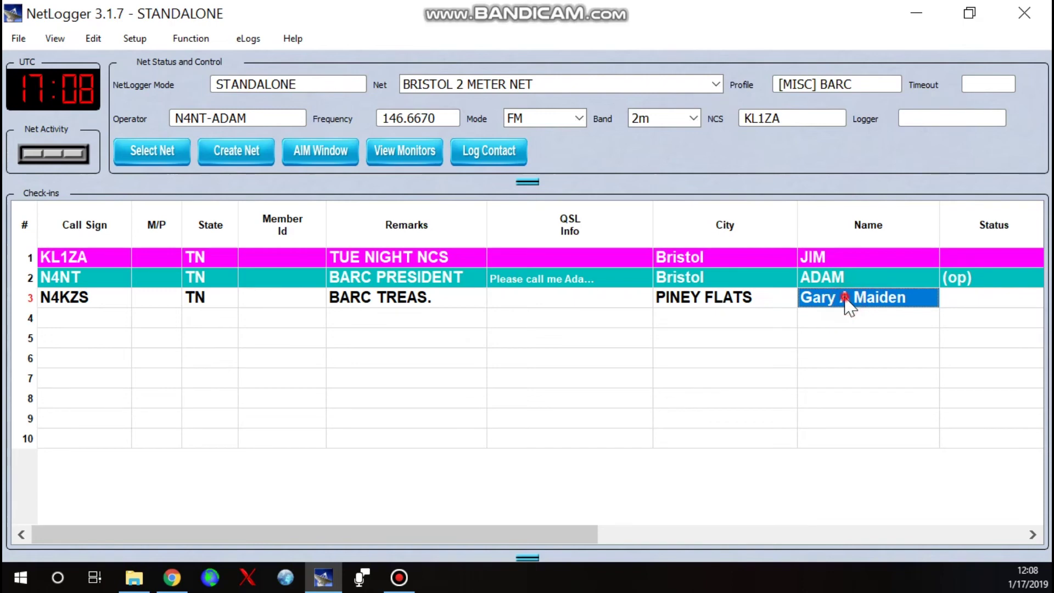
- Shorten the third check-in's name to the first name and save the row as club info
left_click(845, 299)
left_click_drag(829, 299, 922, 298)
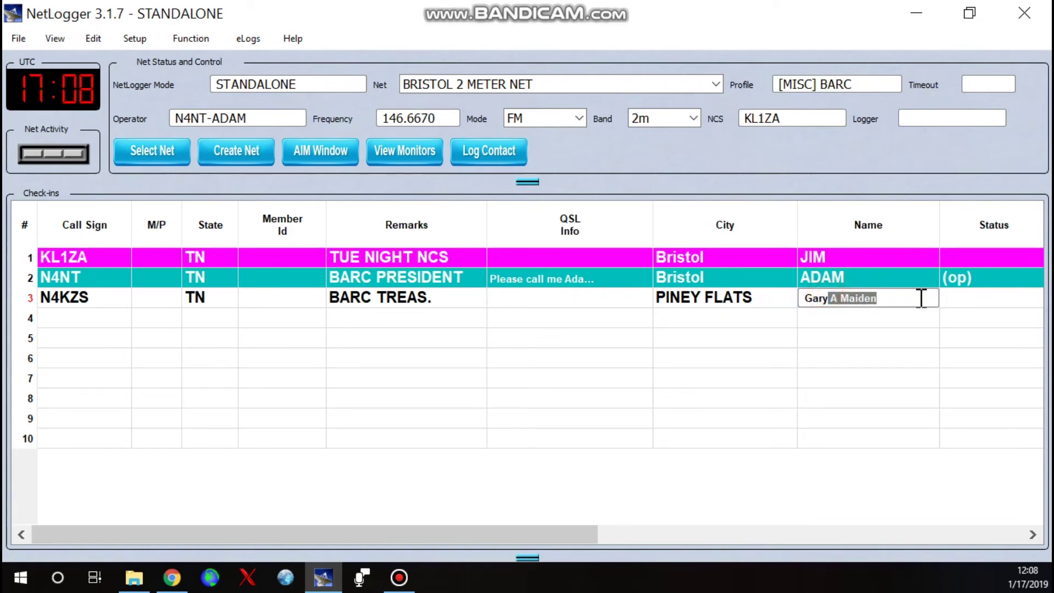
key("BackSpace")
left_click(710, 306)
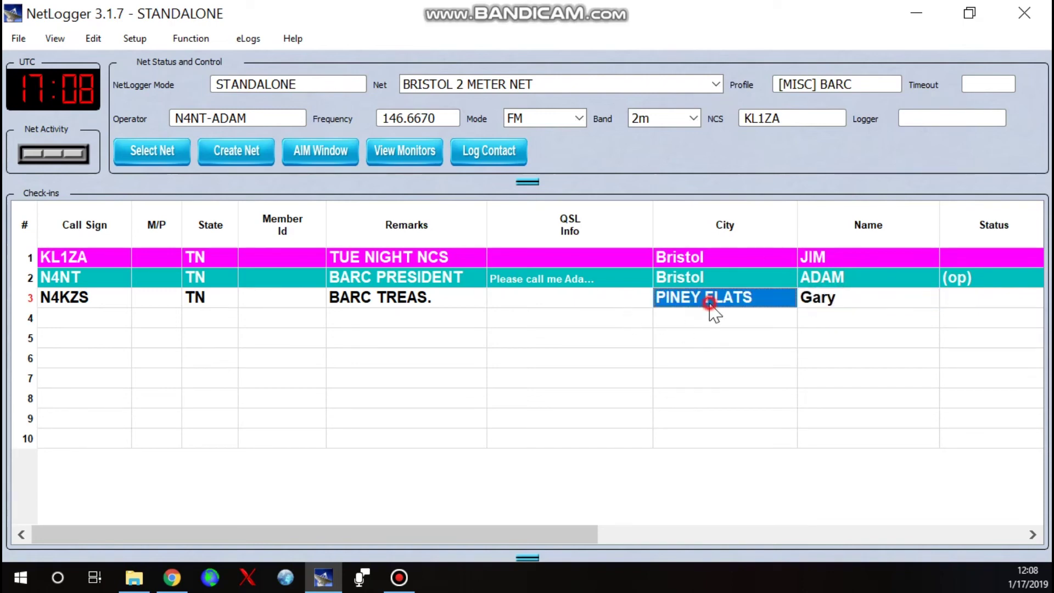
left_click(103, 298)
right_click(103, 299)
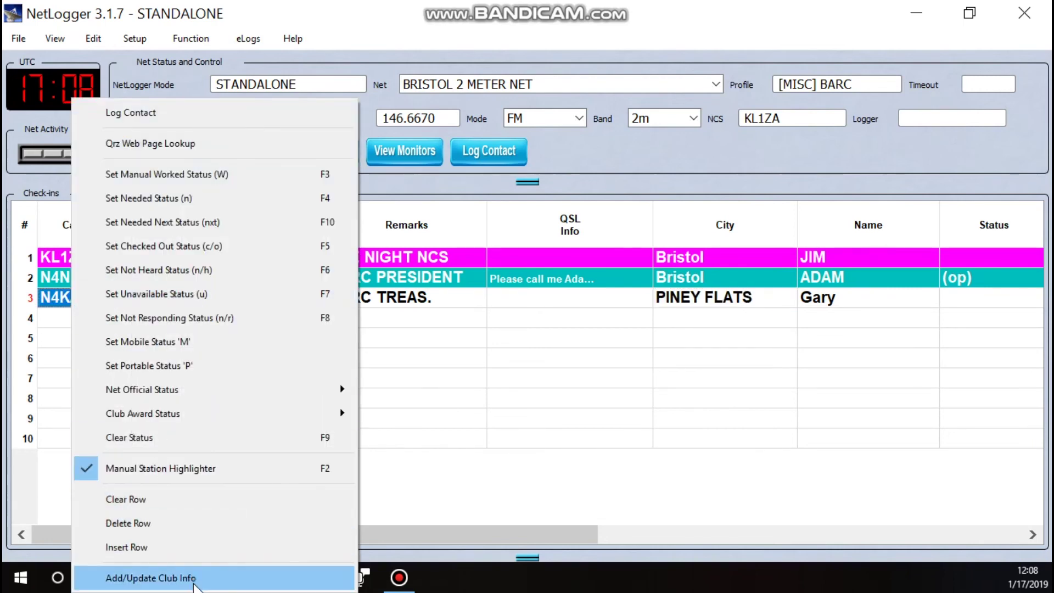
left_click(193, 581)
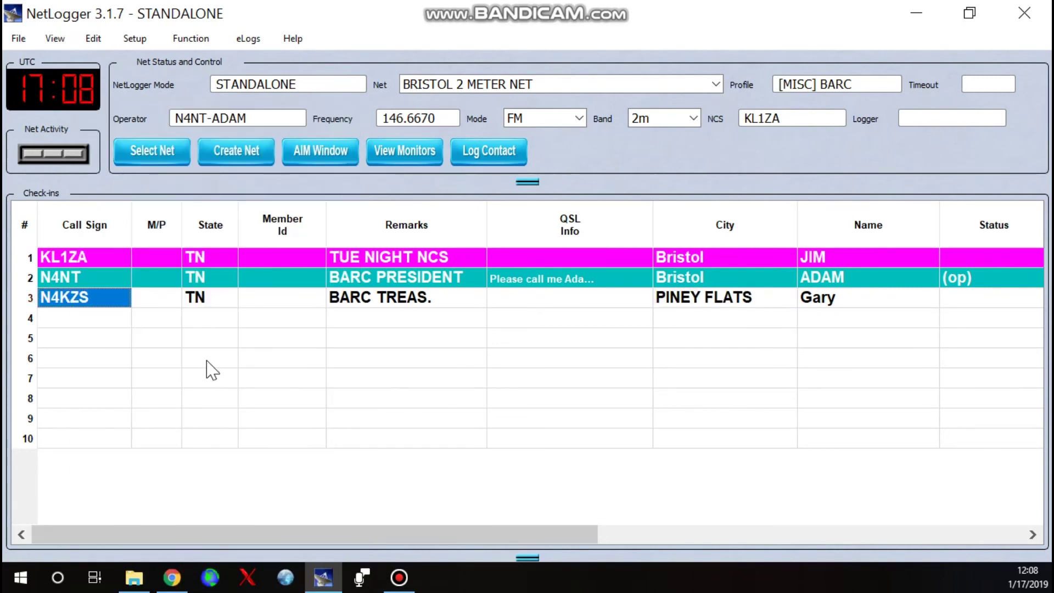
- Clear all check-ins from the log with Edit > Clear Check-ins
left_click(102, 323)
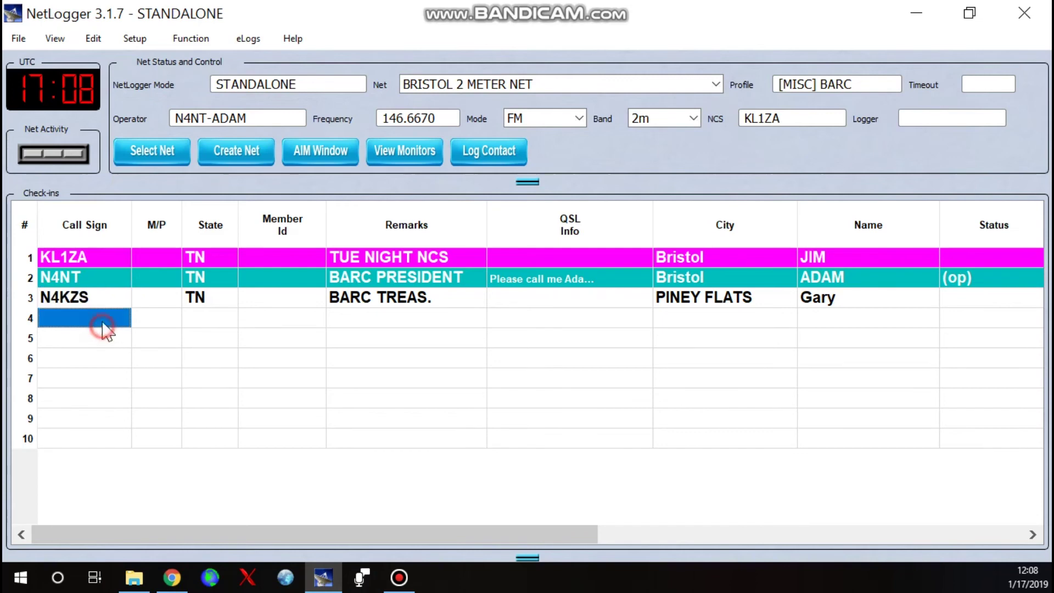
left_click(92, 37)
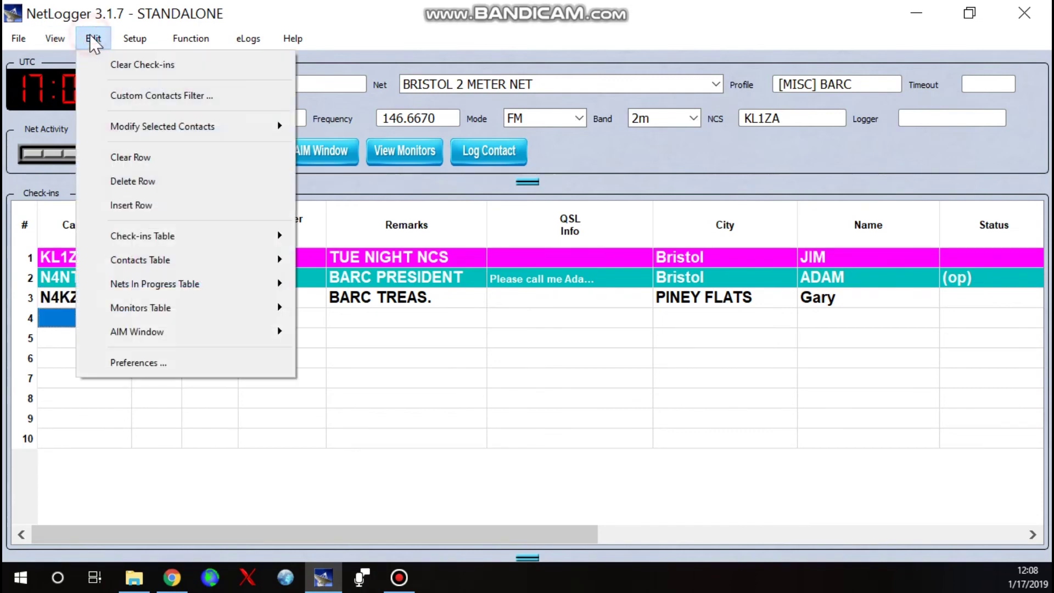
left_click(137, 66)
- Re-enter the treasurer's call sign in row 1 so the saved club info auto-fills
left_click(87, 263)
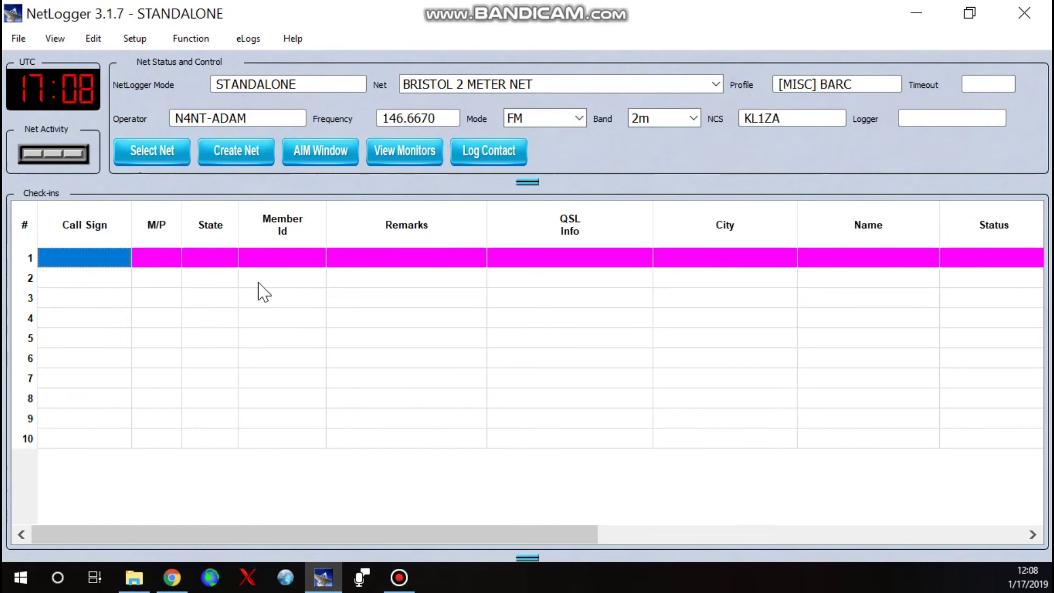
type("N4KZS")
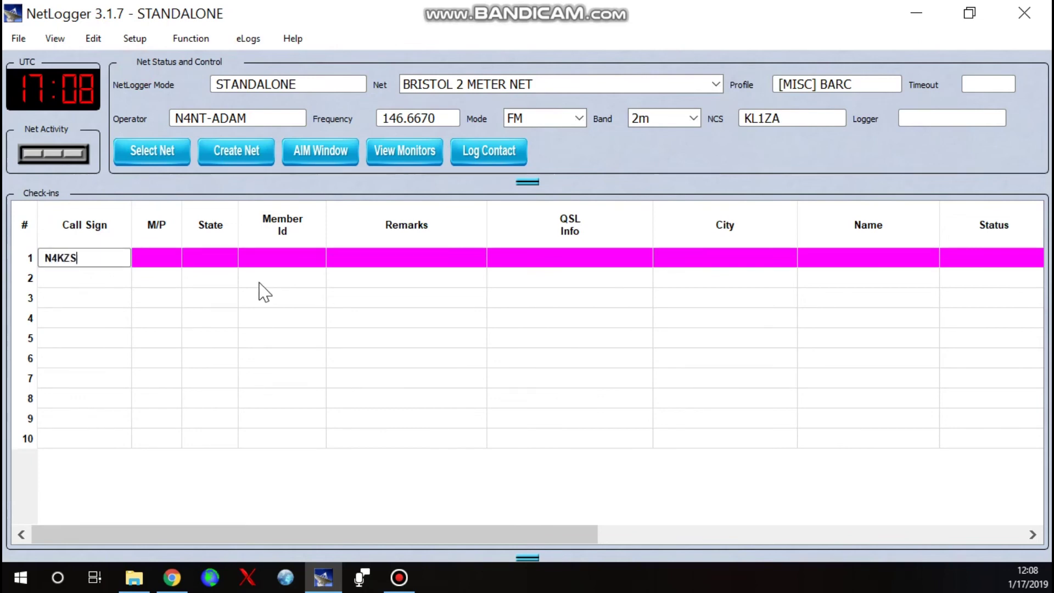
key("Tab")
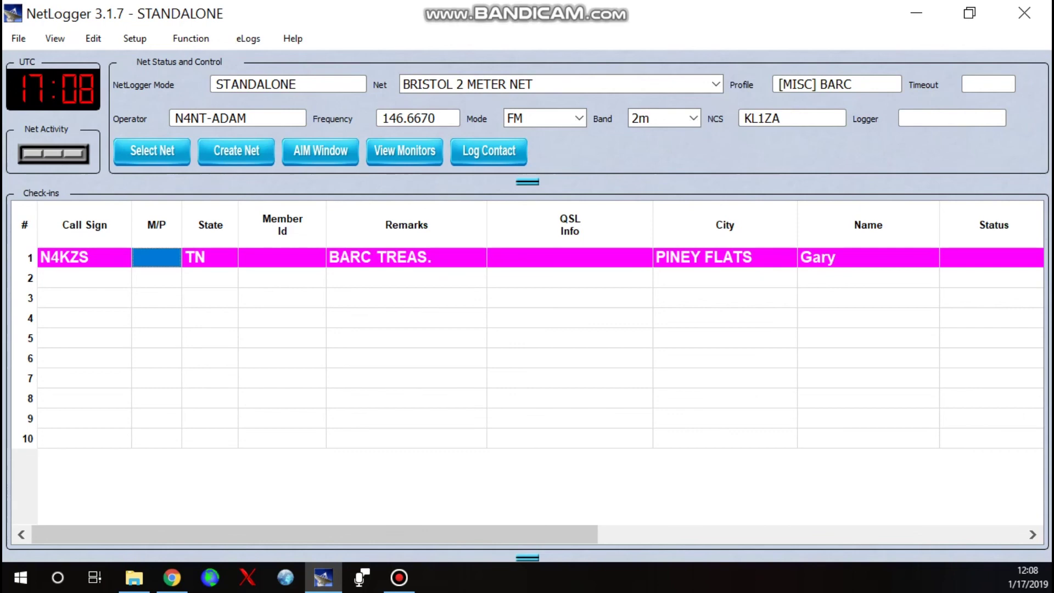
- Correct the net frequency to 146.670 by deleting the extra 6
left_click(415, 118)
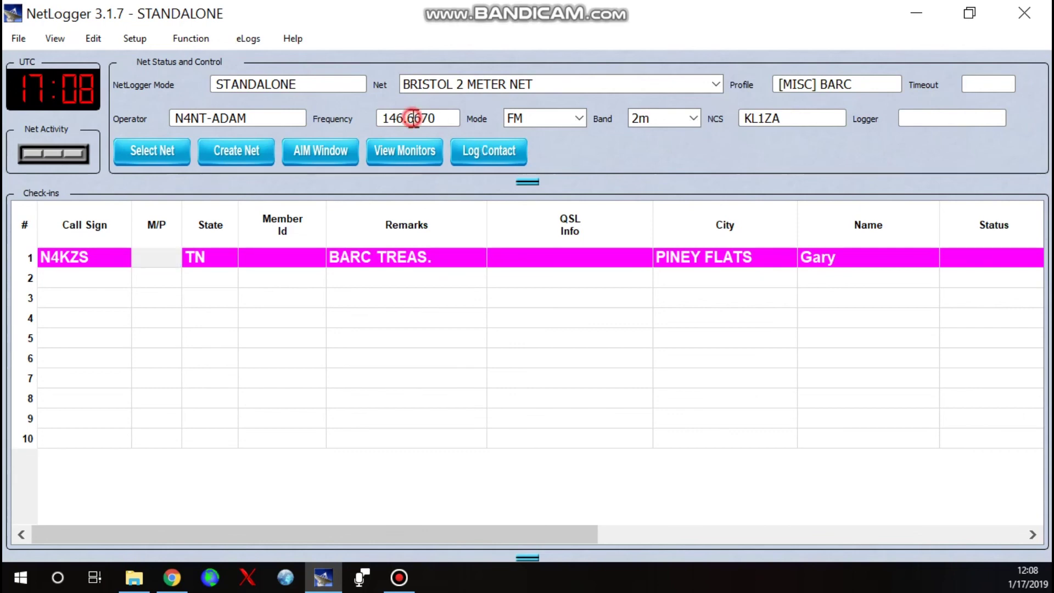
key("BackSpace")
left_click(576, 160)
- Save the updated BRISTOL 2 METER NET info with Function > Add/Update Current Net
left_click(195, 38)
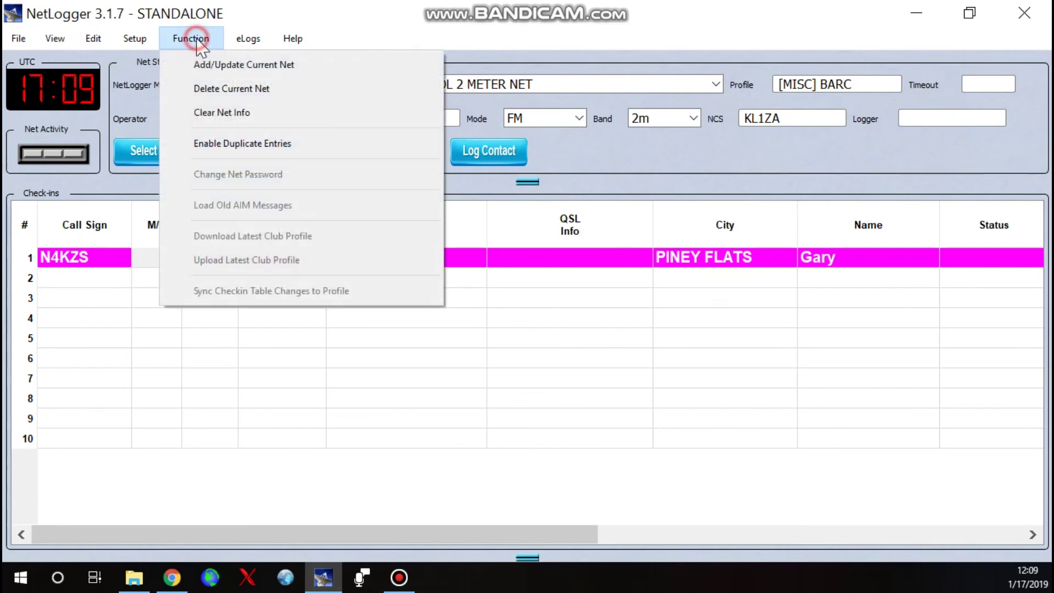
left_click(220, 62)
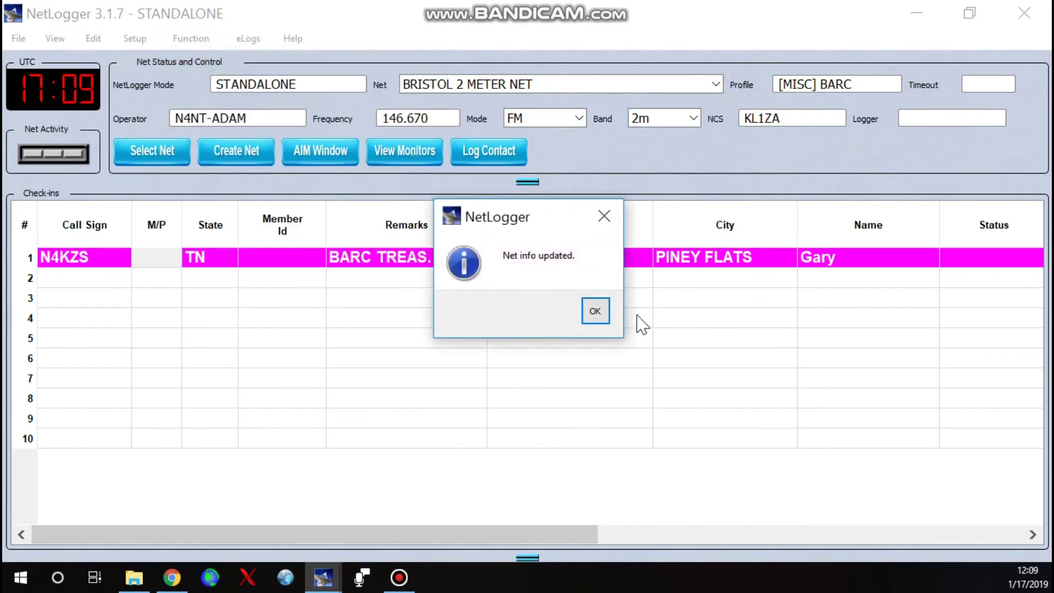
left_click(598, 310)
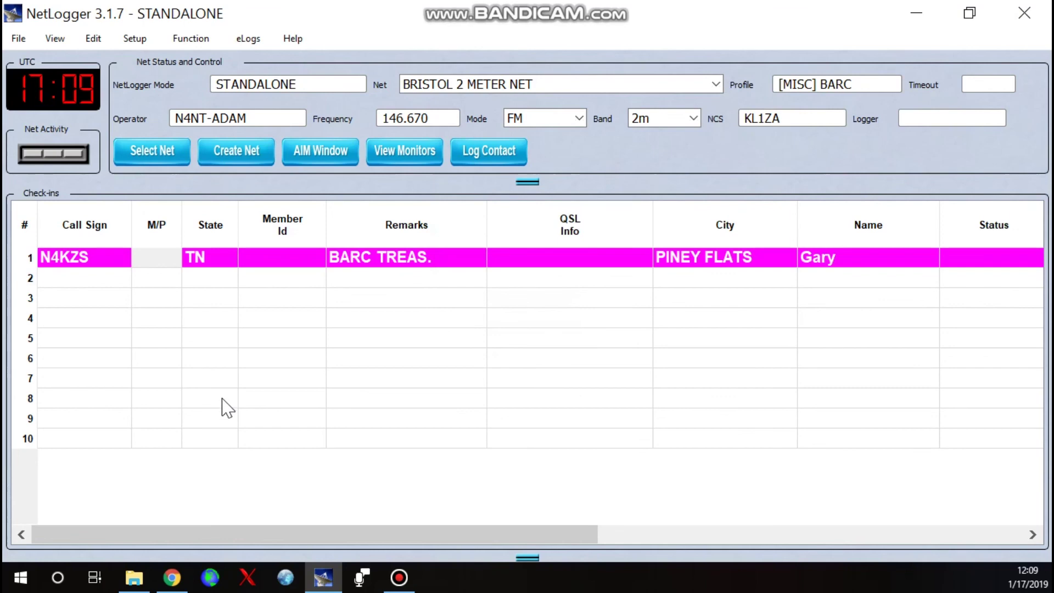